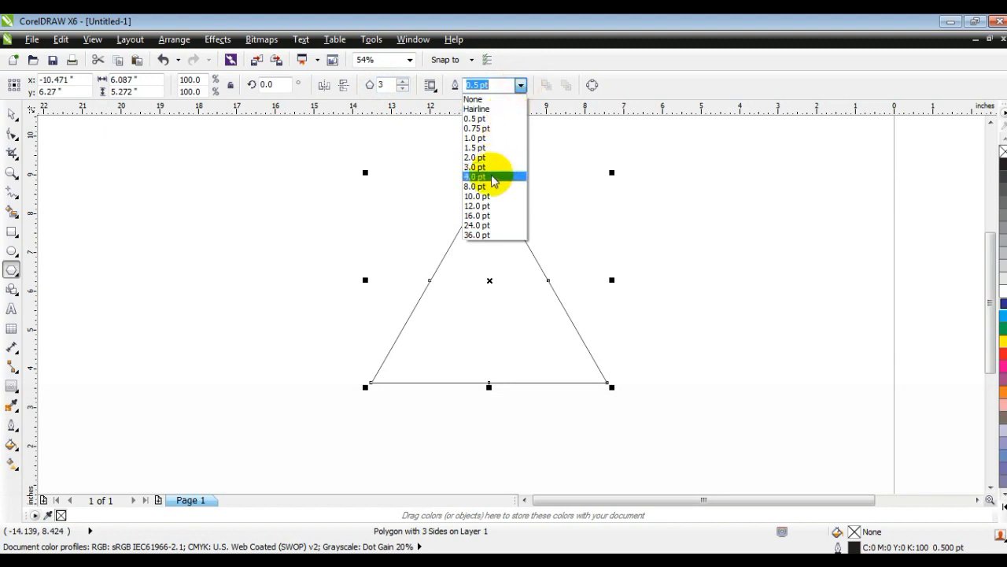
Step: Give the triangle a 4.0 pt outline and mirror it horizontally and vertically so it points downward
click(11, 116)
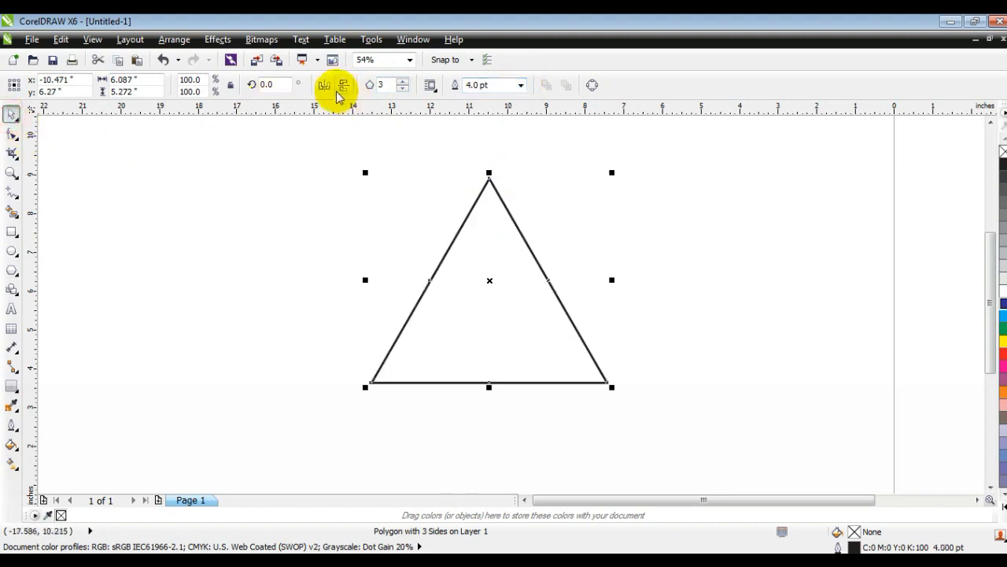
click(325, 92)
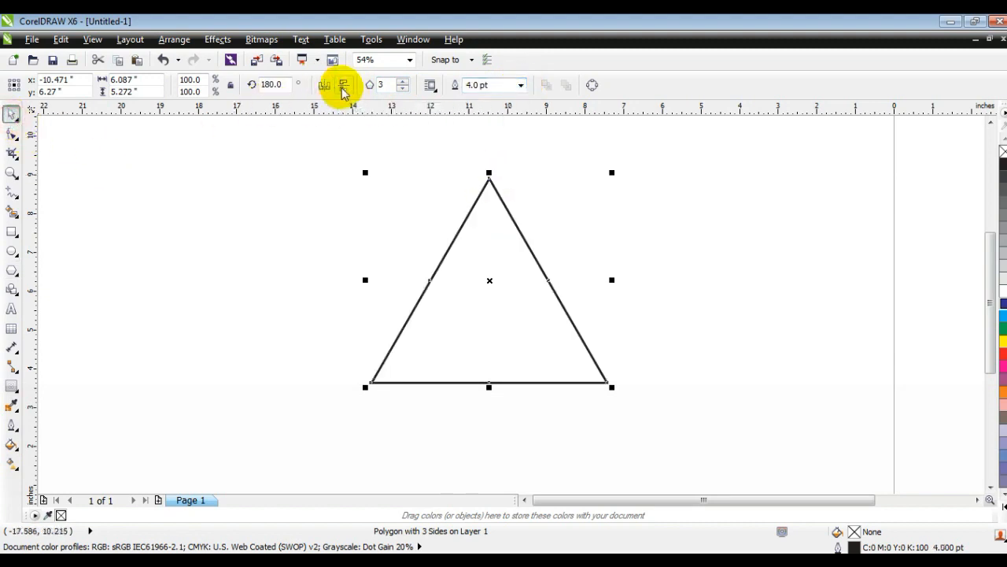
click(344, 91)
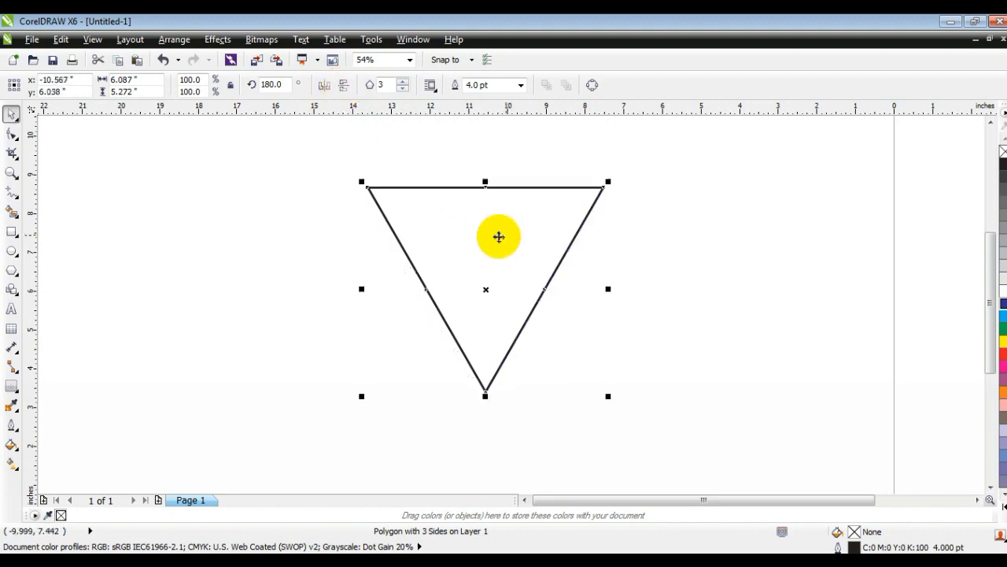
Step: Create a one-step inside contour of the triangle with an offset of about 1.271 inches
click(12, 173)
drag(310, 153, 683, 395)
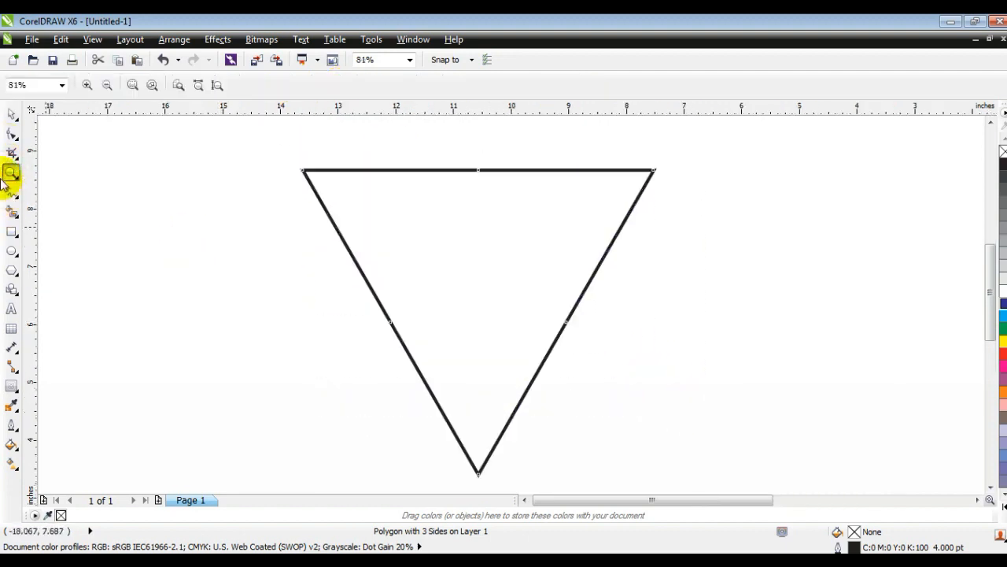
click(7, 116)
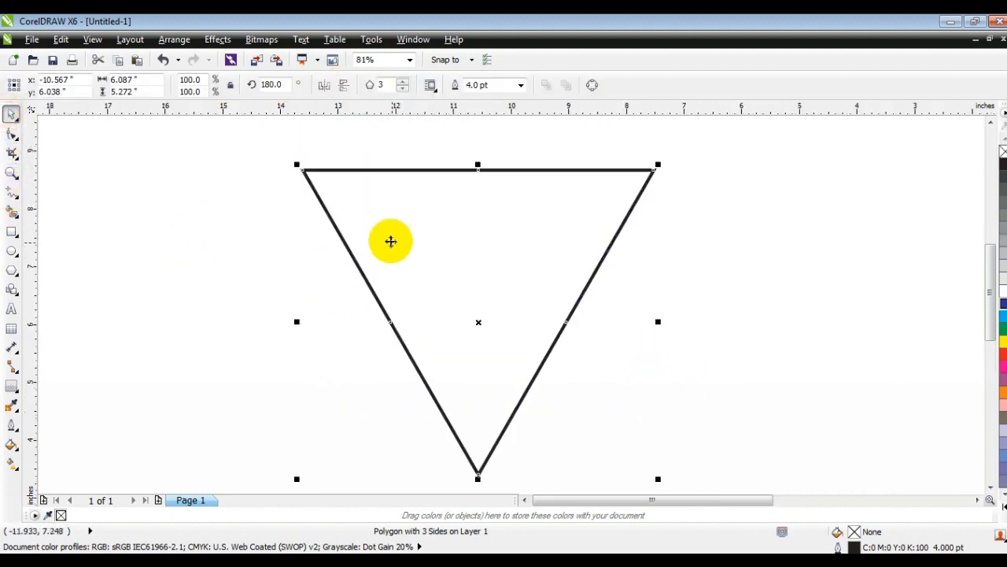
click(12, 385)
drag(479, 169, 479, 244)
click(12, 117)
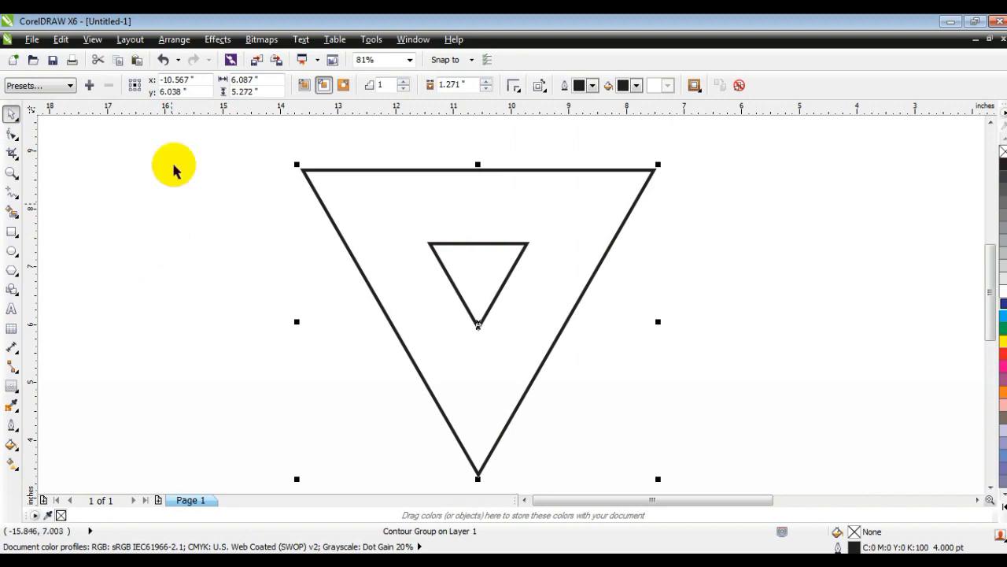
Step: Break the contour group apart and combine the outer and inner triangles into one curve
click(174, 39)
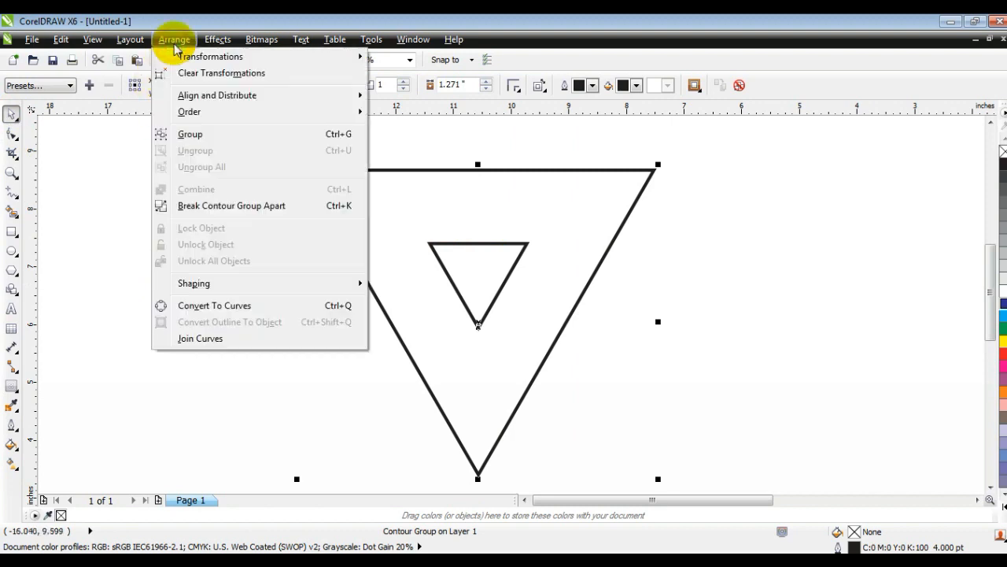
click(200, 207)
click(370, 84)
click(135, 224)
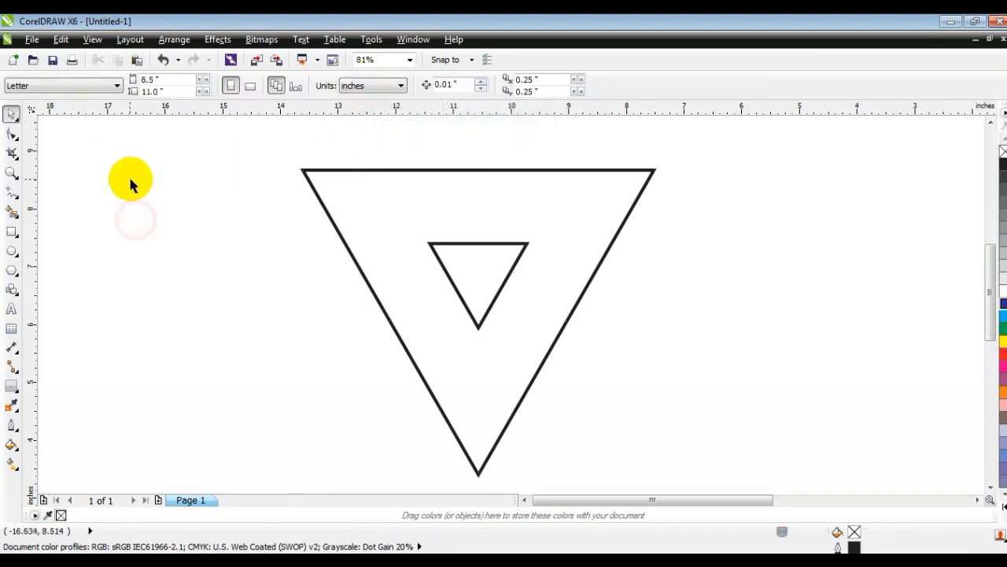
Step: Enable snapping to objects
click(474, 60)
click(443, 147)
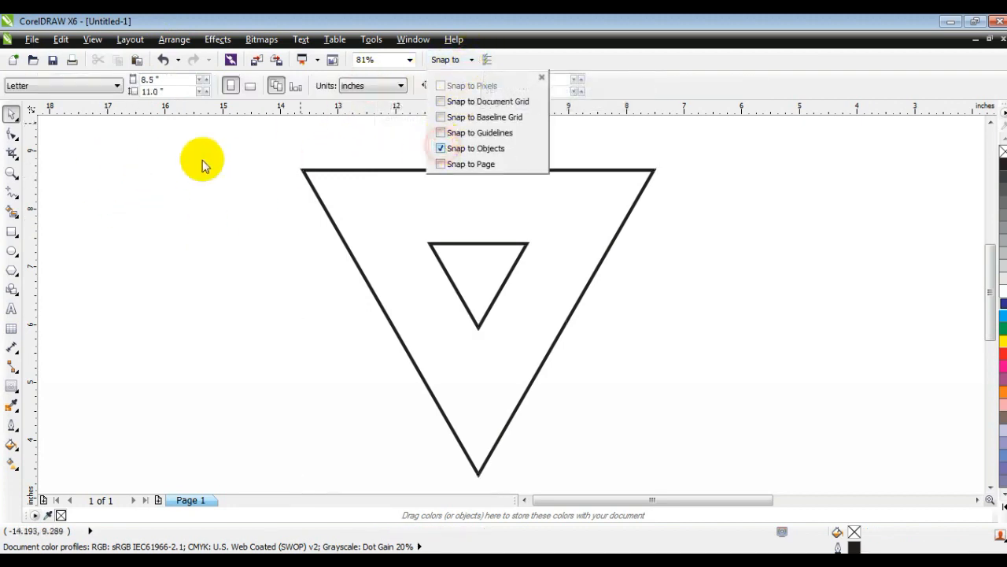
click(202, 160)
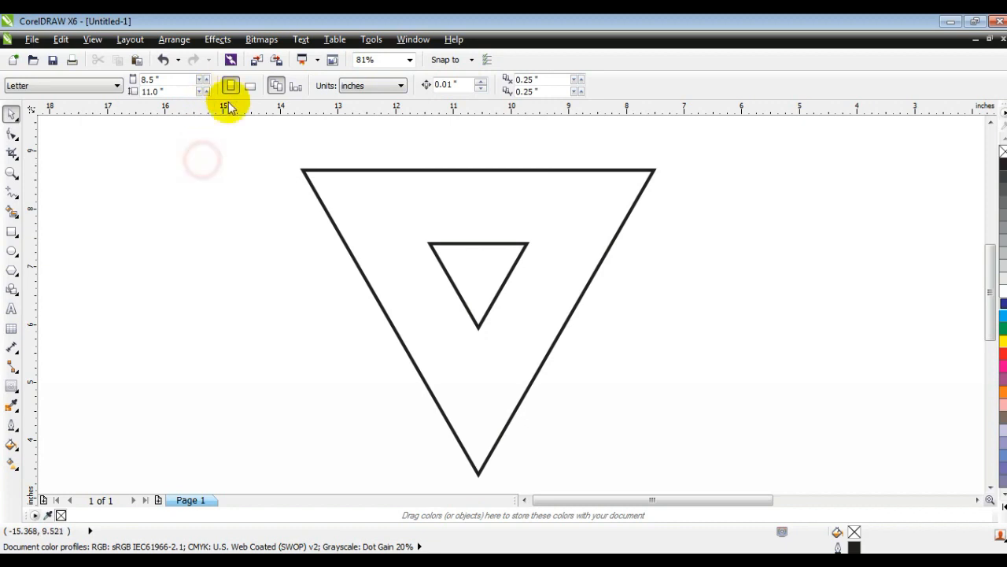
Step: Draw a 3.0 pt line from the inner triangle's upper-right corner through the outer triangle's upper-left corner, extending it outside
click(12, 193)
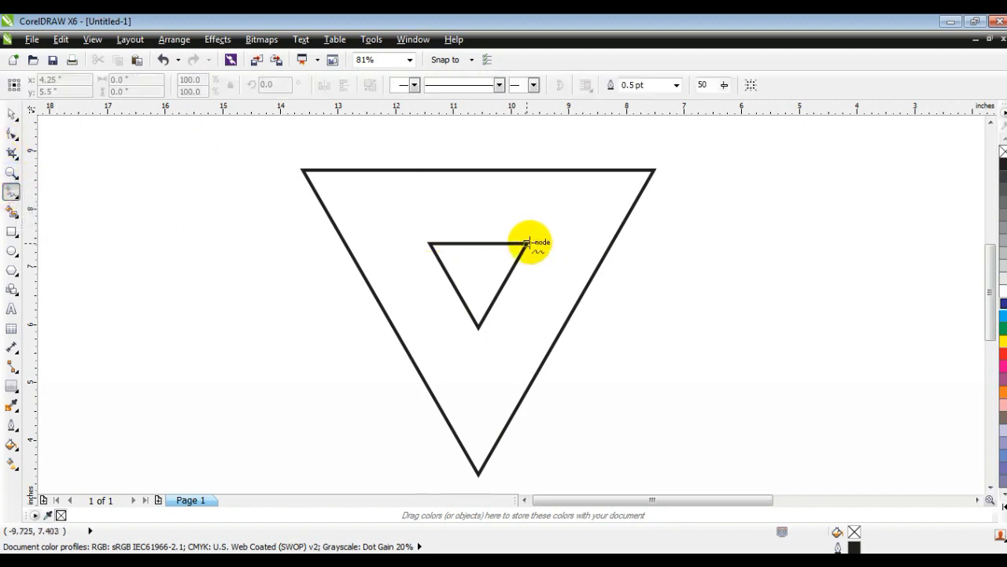
click(292, 168)
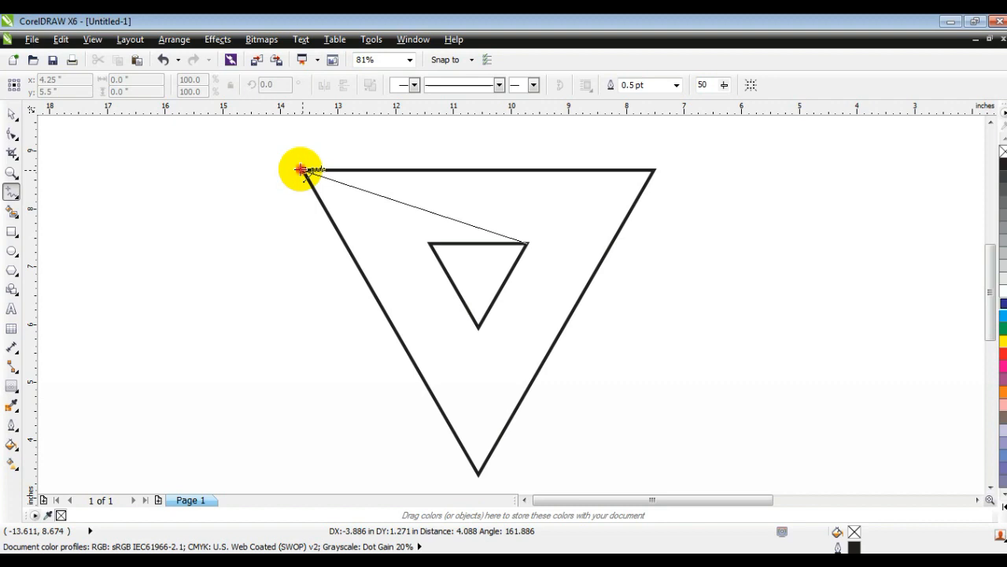
click(300, 169)
click(189, 128)
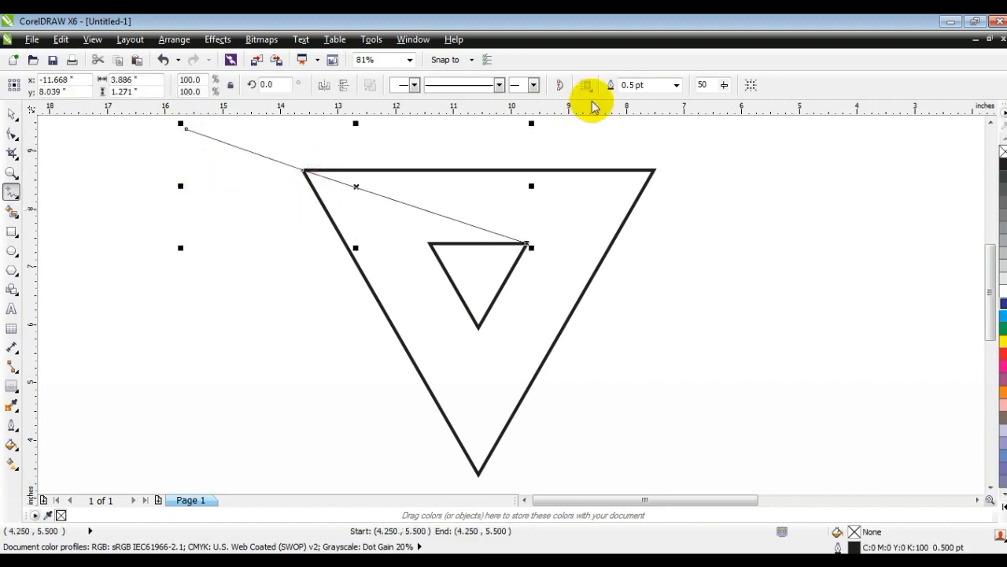
click(676, 85)
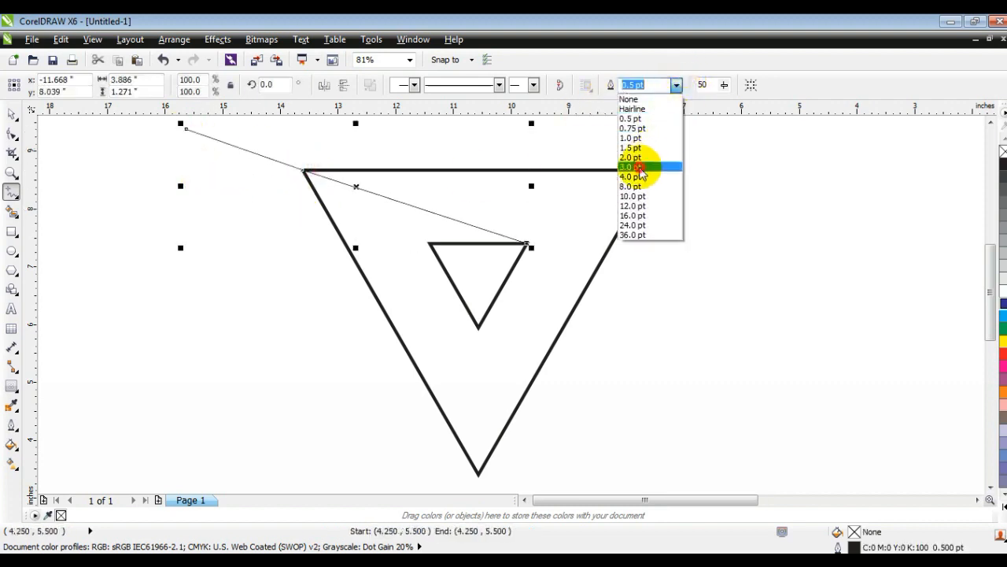
click(638, 167)
click(14, 116)
click(175, 265)
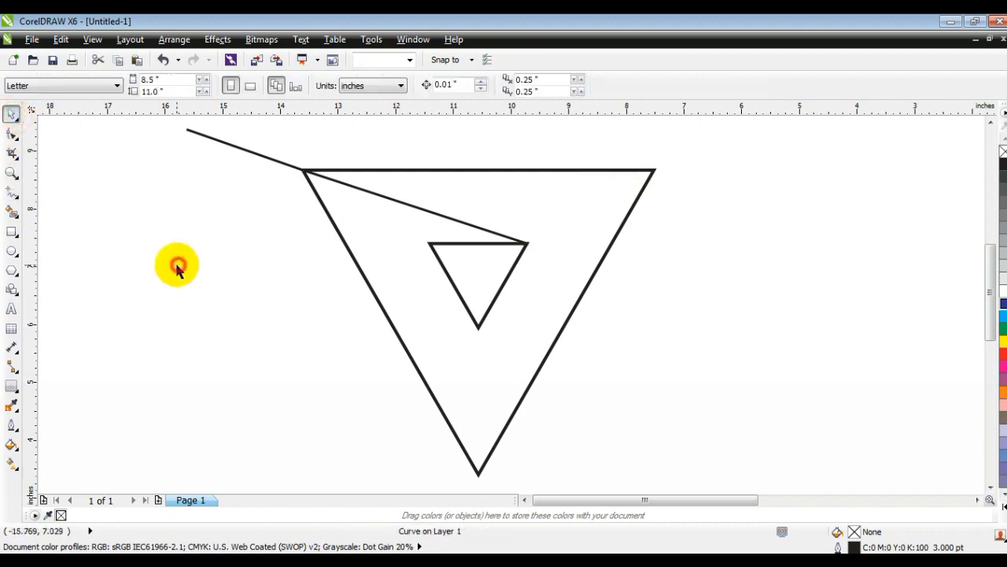
Step: With a 3.0 pt outline, draw a line from the inner triangle's upper-left corner through the outer upper-left corner, ending outside
click(12, 193)
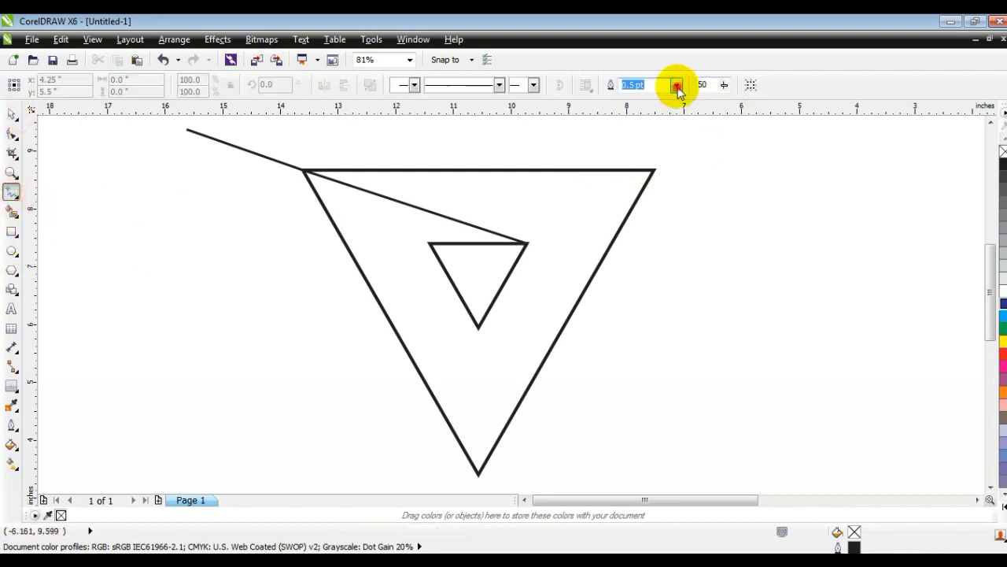
click(676, 85)
click(635, 163)
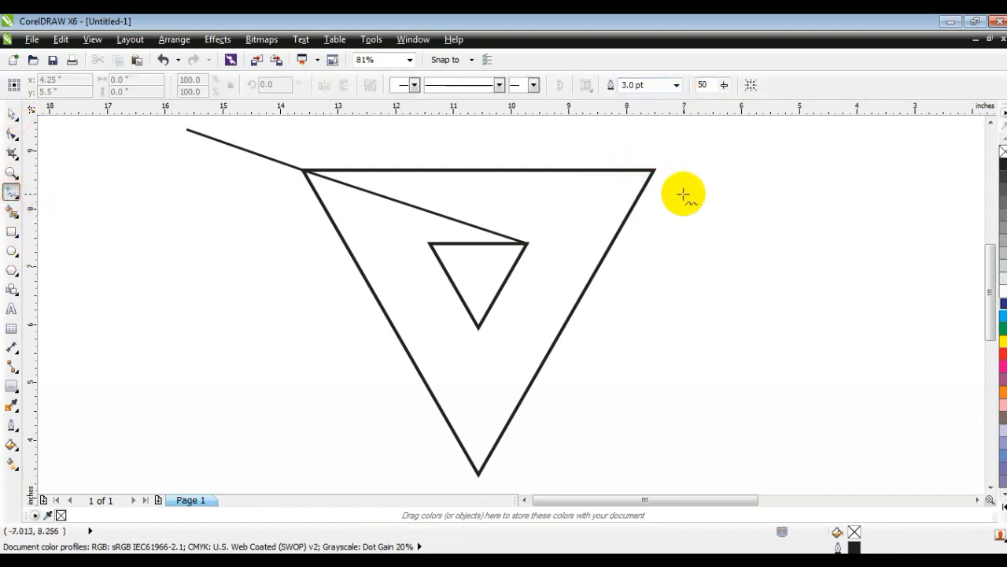
click(429, 243)
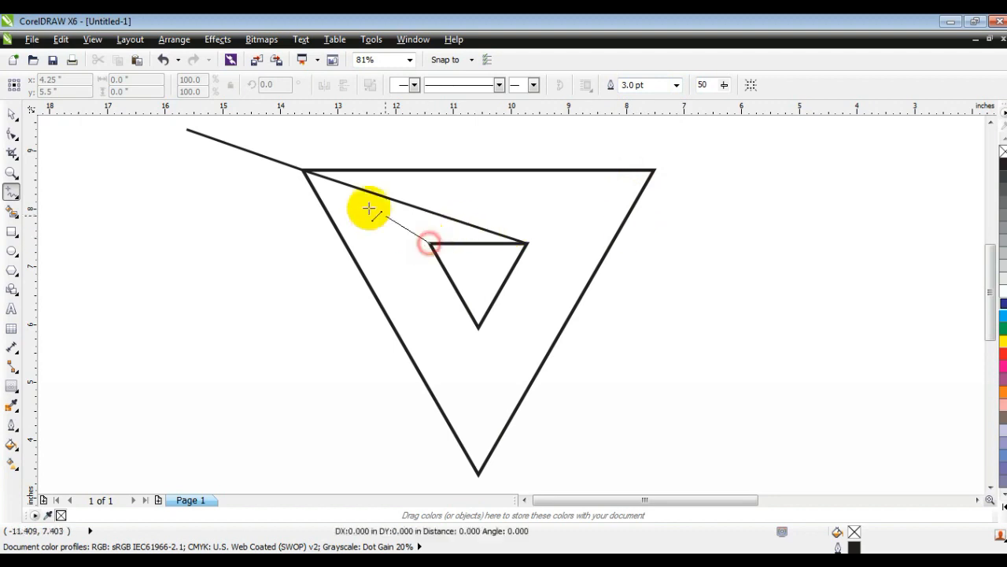
click(303, 170)
click(270, 134)
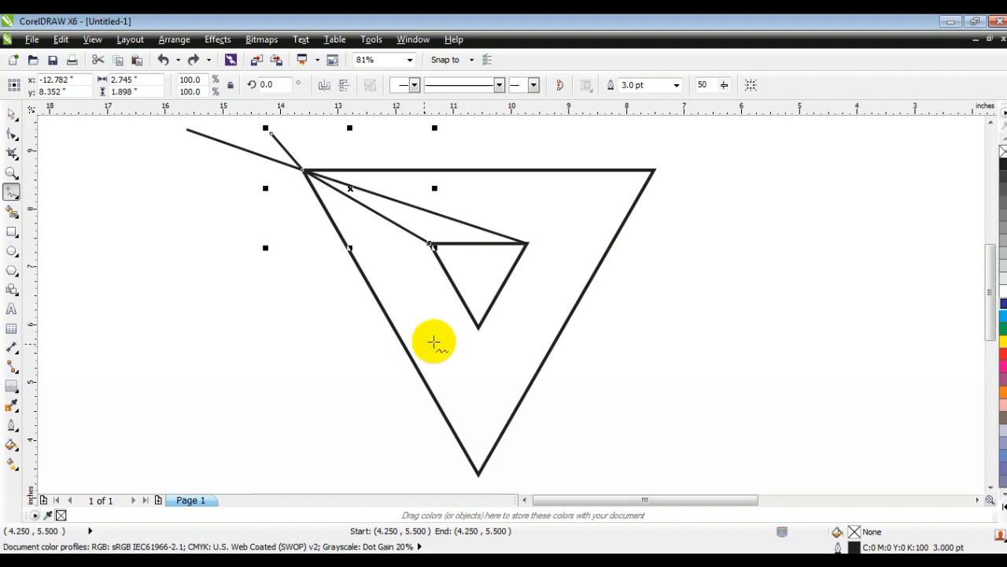
Step: Draw lines connecting the inner triangle's bottom and upper-right corners to the matching outer corners, extending each outside the shape
click(477, 326)
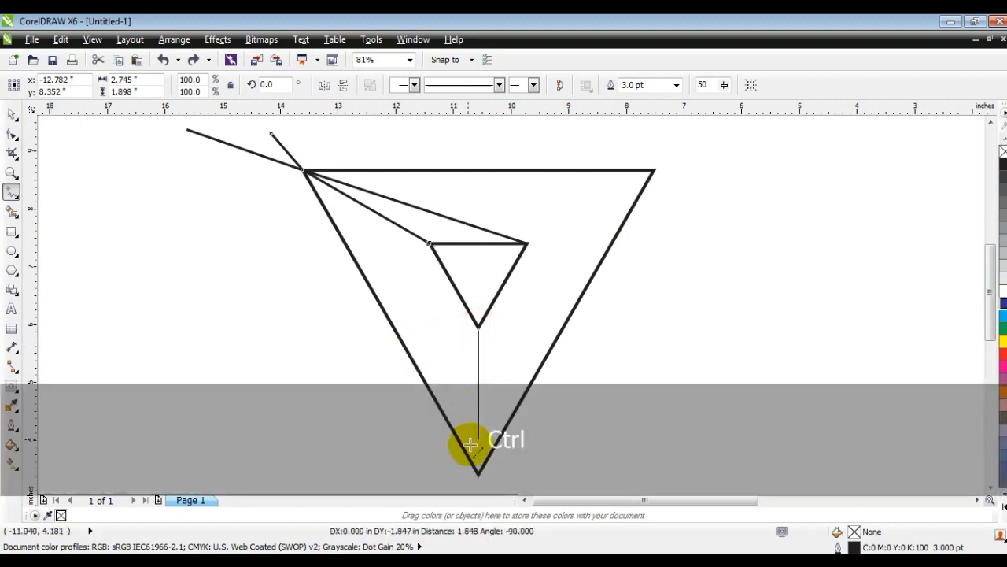
click(478, 472)
click(447, 483)
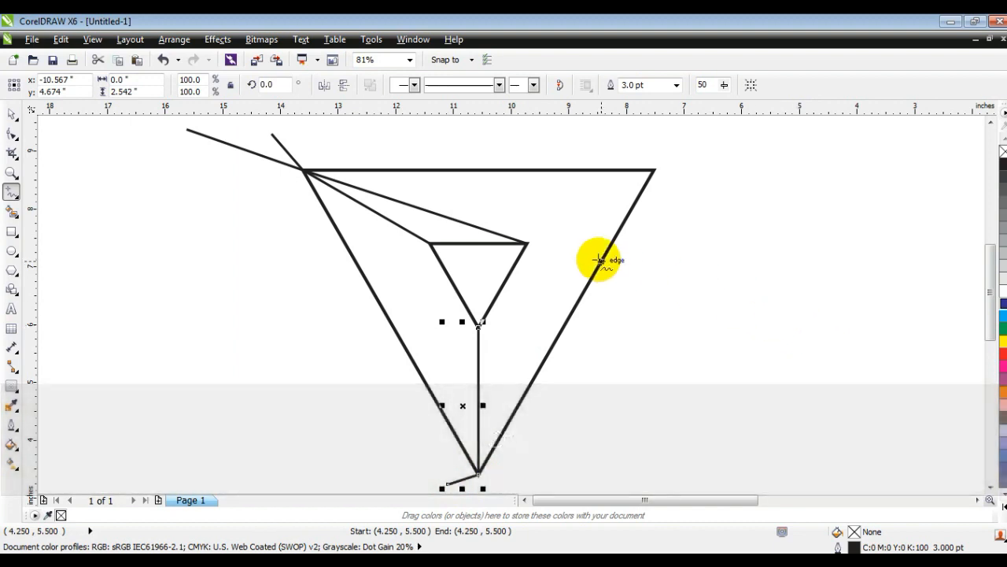
click(525, 242)
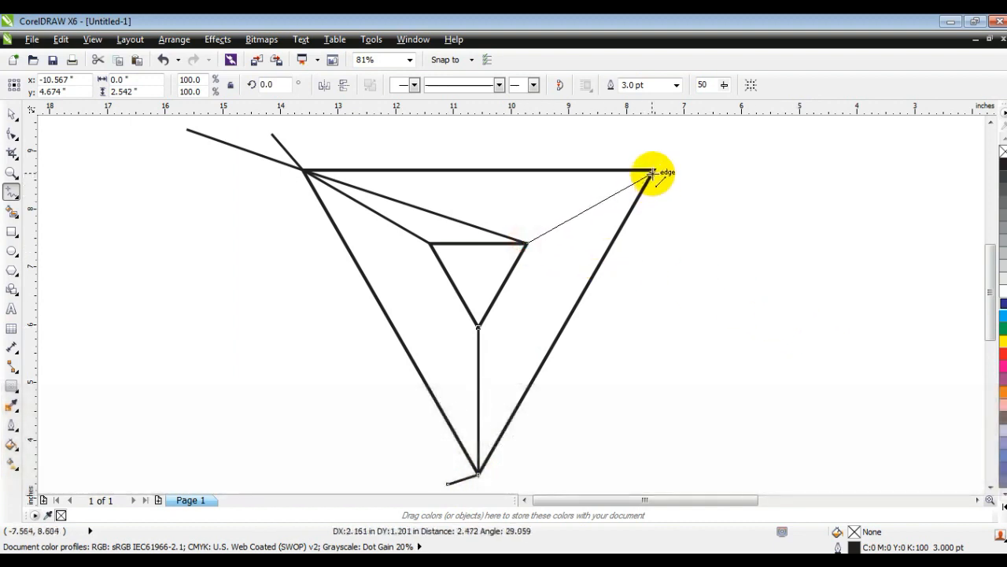
double_click(652, 170)
click(723, 137)
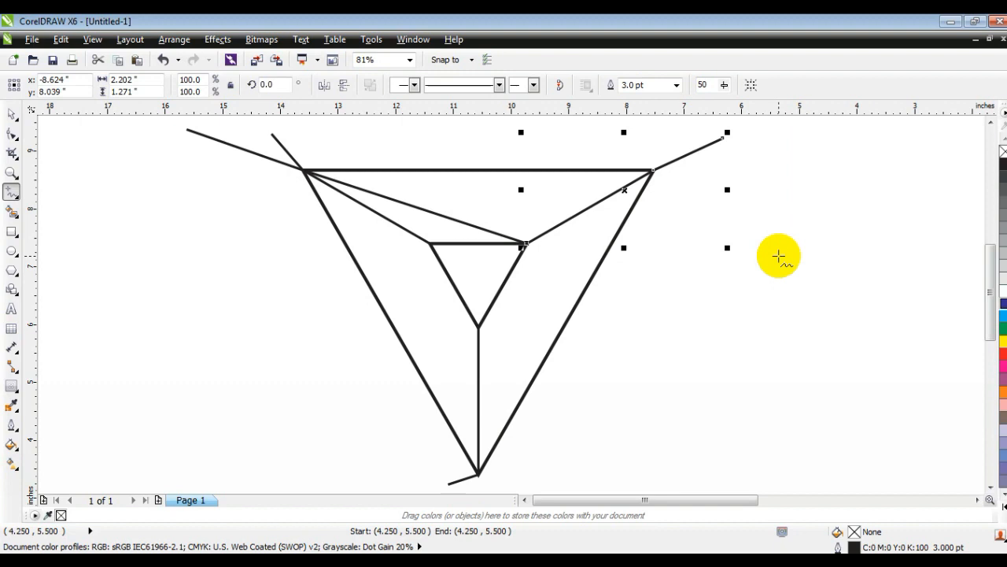
Step: Draw a polyline from the inner upper-left corner to a point on the vertical line, through the outer upper-right corner and outside
click(429, 244)
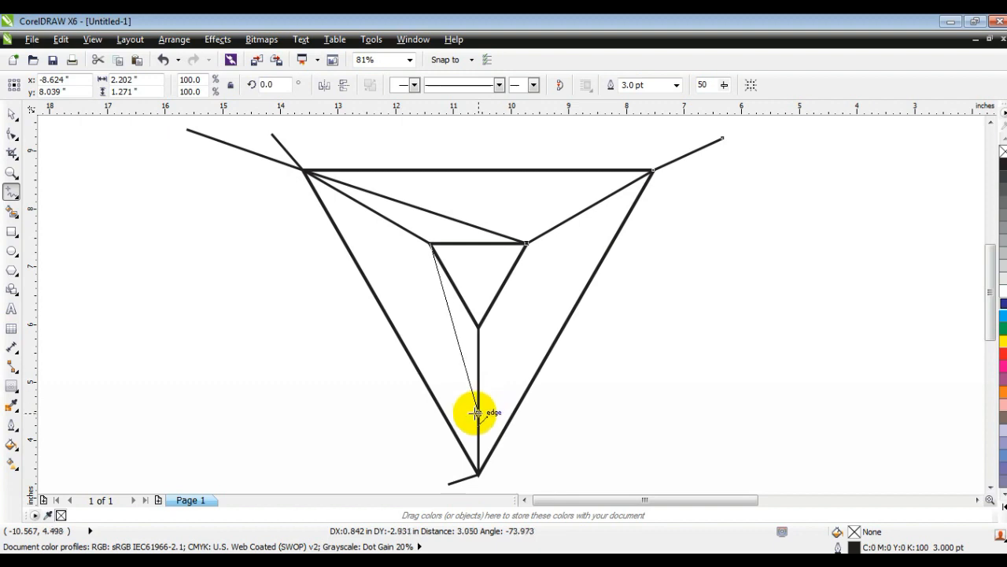
click(479, 413)
click(479, 412)
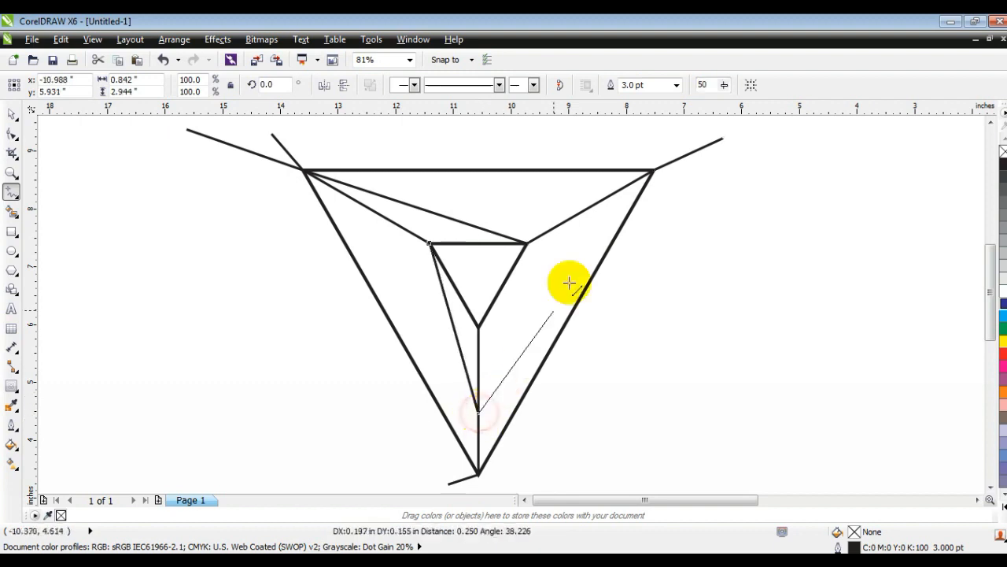
double_click(653, 170)
click(727, 196)
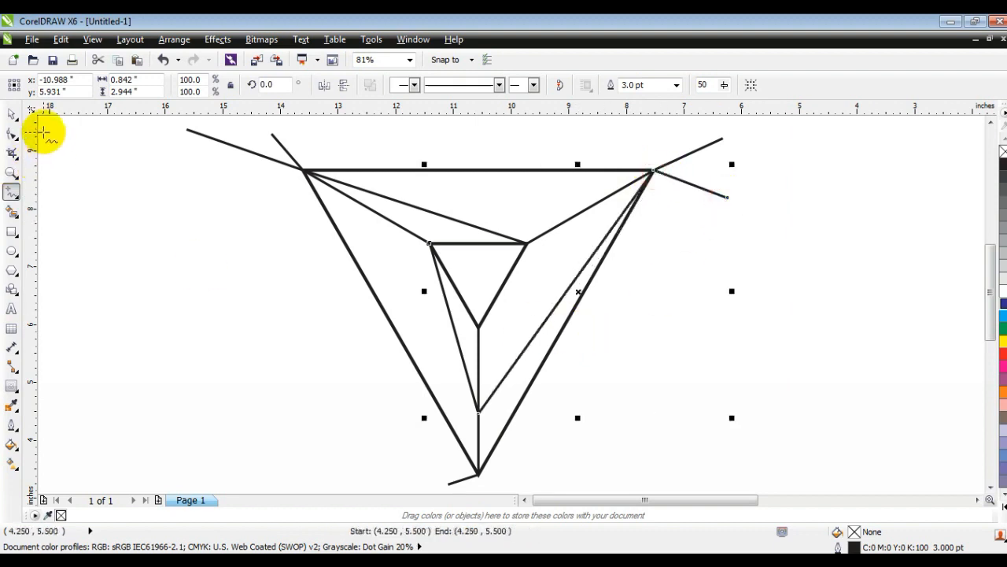
click(13, 114)
click(169, 304)
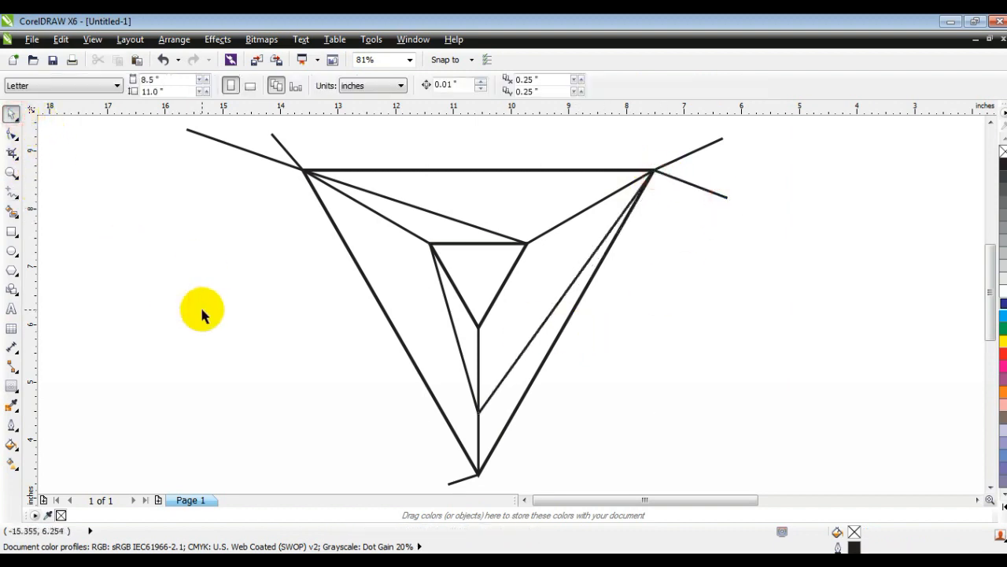
Step: Smart-fill all six sections between the inner and outer triangles with 20% black and a 0.5 pt black outline
click(12, 211)
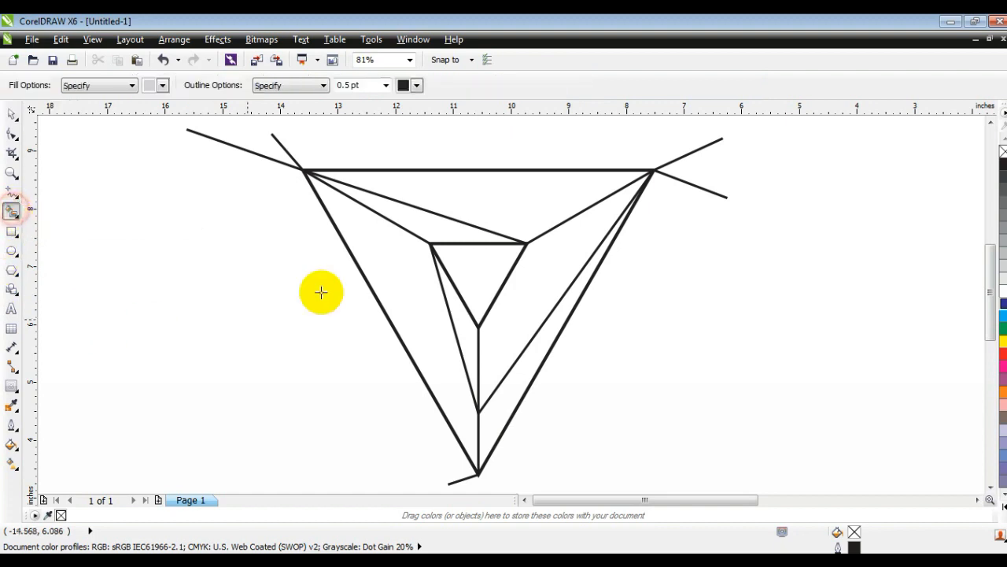
click(396, 230)
click(409, 218)
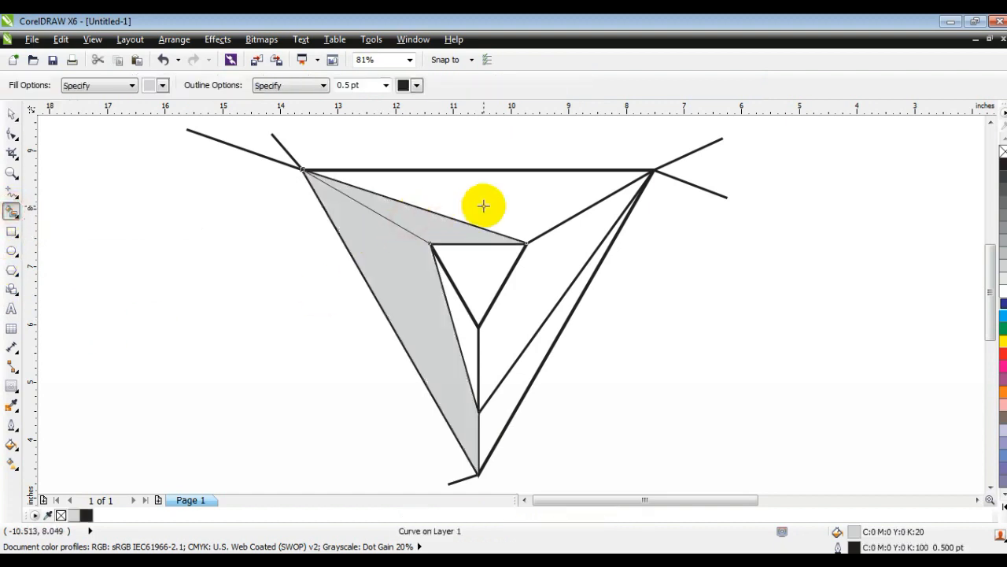
click(479, 205)
click(553, 243)
click(516, 386)
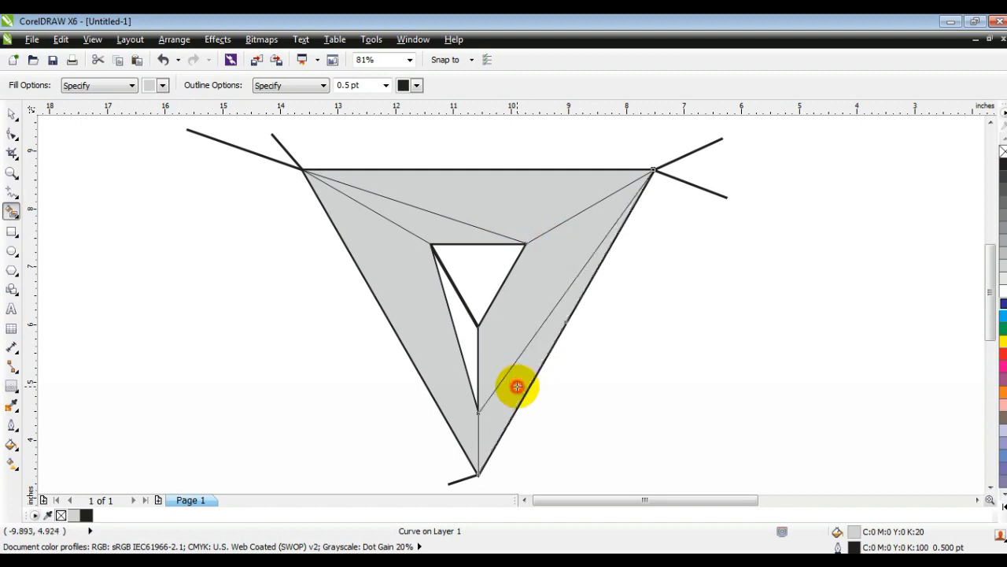
click(463, 331)
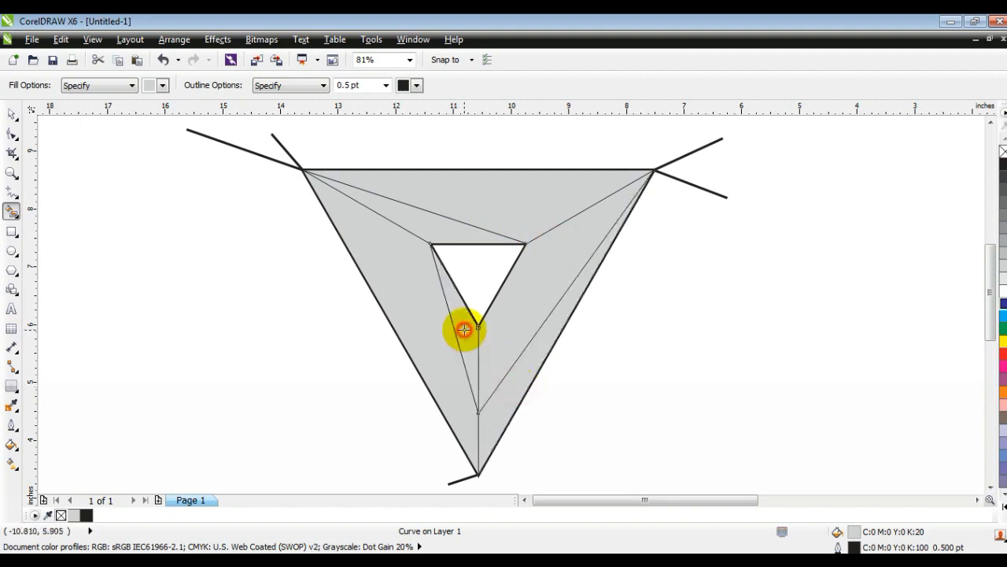
Step: Delete the five construction lines that extend beyond the corners of the outer triangle
click(12, 117)
click(103, 229)
click(213, 140)
key(Delete)
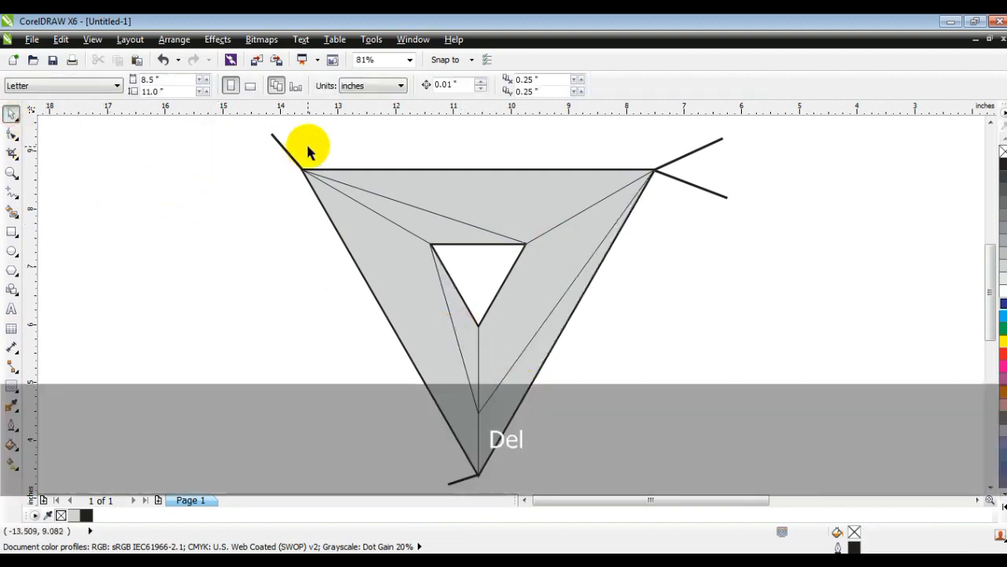
click(283, 146)
key(Delete)
click(705, 150)
key(Delete)
click(701, 191)
key(Delete)
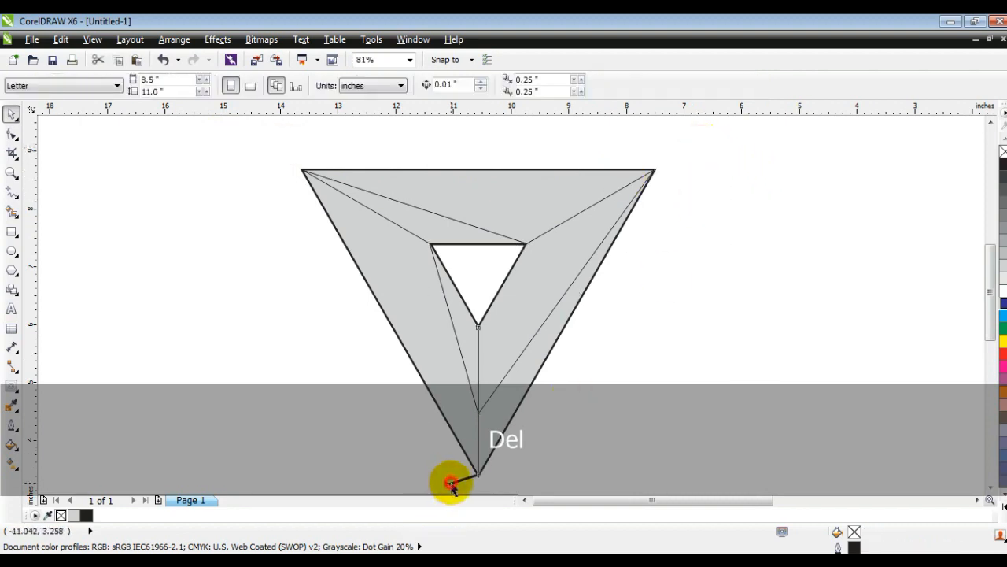
click(451, 484)
key(Delete)
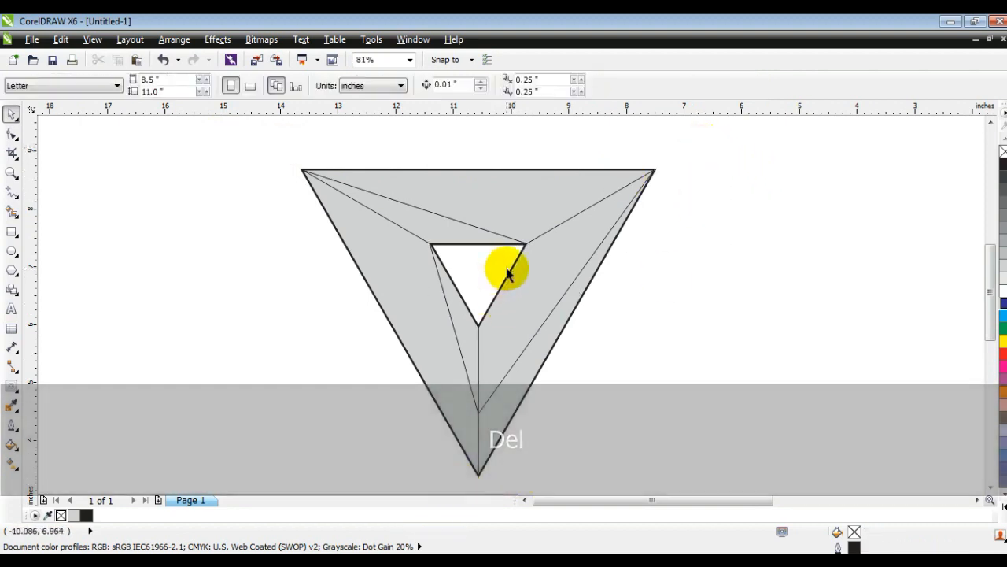
Step: Move the combined 4.0 pt triangle outline off the filled sections to the empty area on their right
click(507, 277)
drag(504, 275, 931, 271)
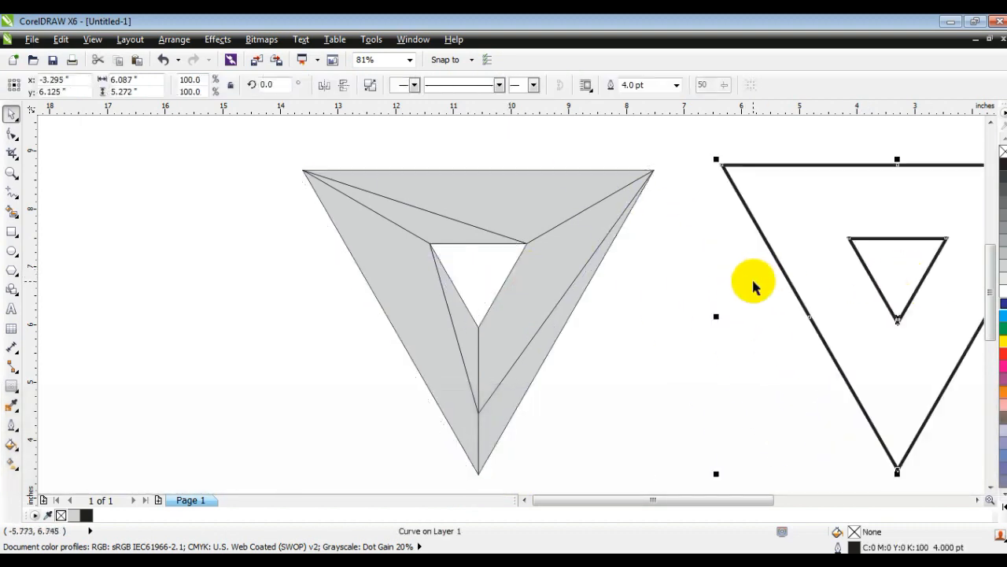
Step: Delete the 4.0 pt triangle outline, and fill the inner right section of the logo with neon red
key(Delete)
click(560, 253)
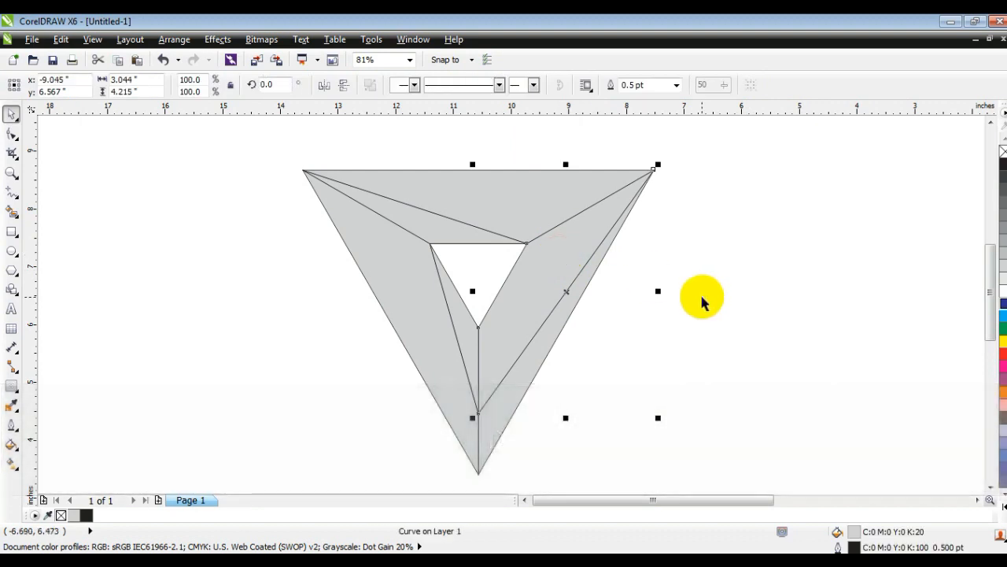
click(1003, 510)
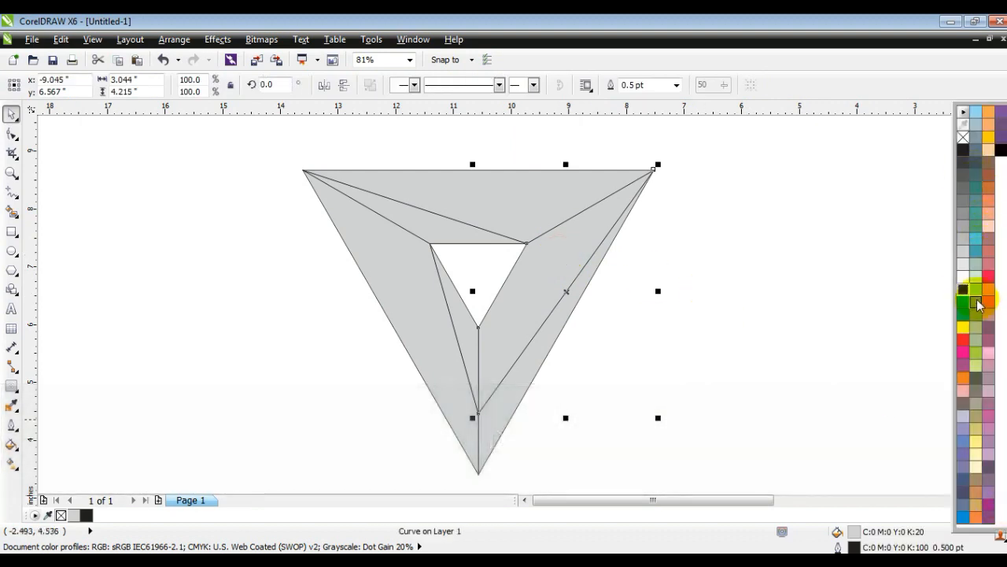
click(983, 275)
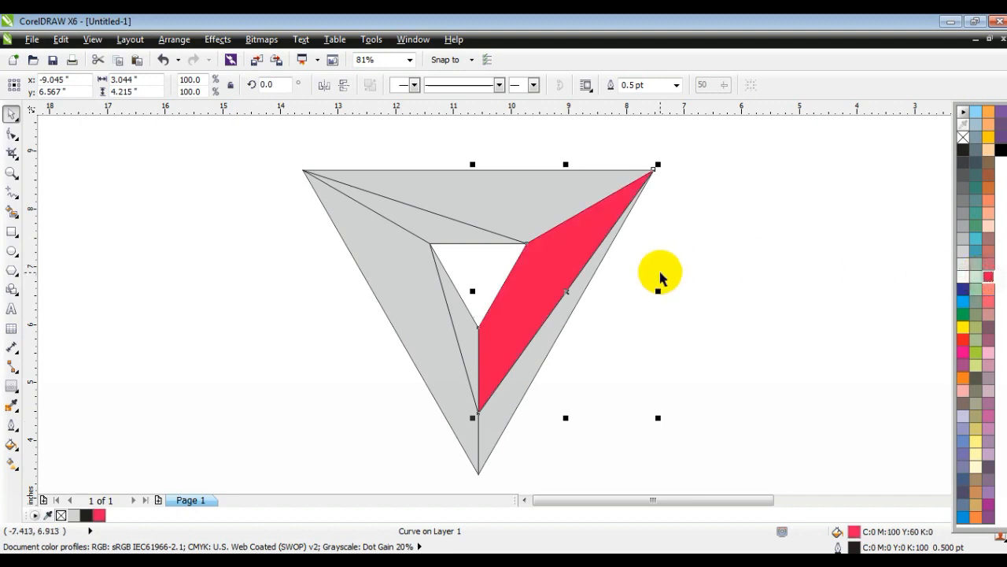
Step: Apply a linear fountain fill to the inner right section, from neon red at its upper end to golden yellow at its lower end
click(10, 465)
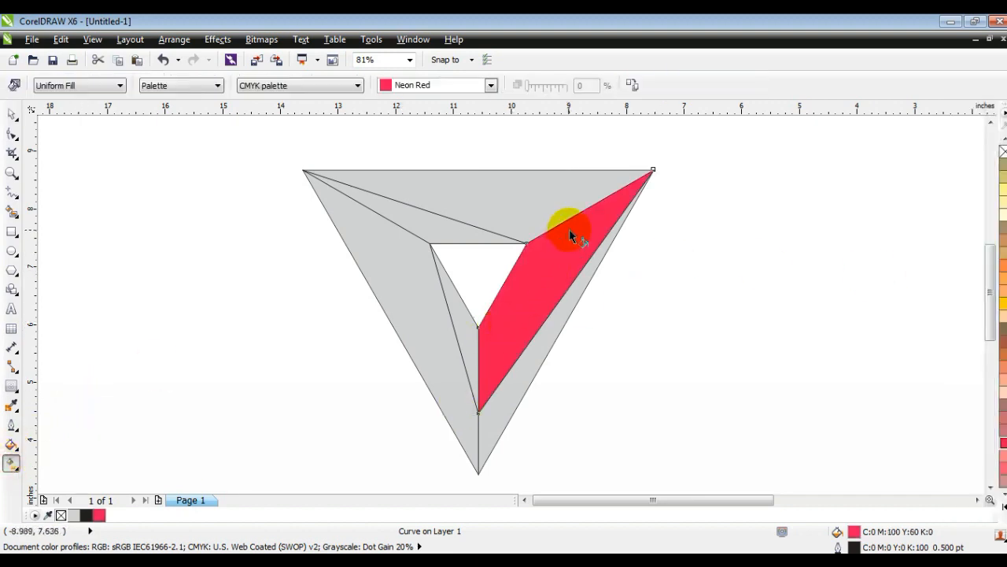
drag(509, 371, 609, 159)
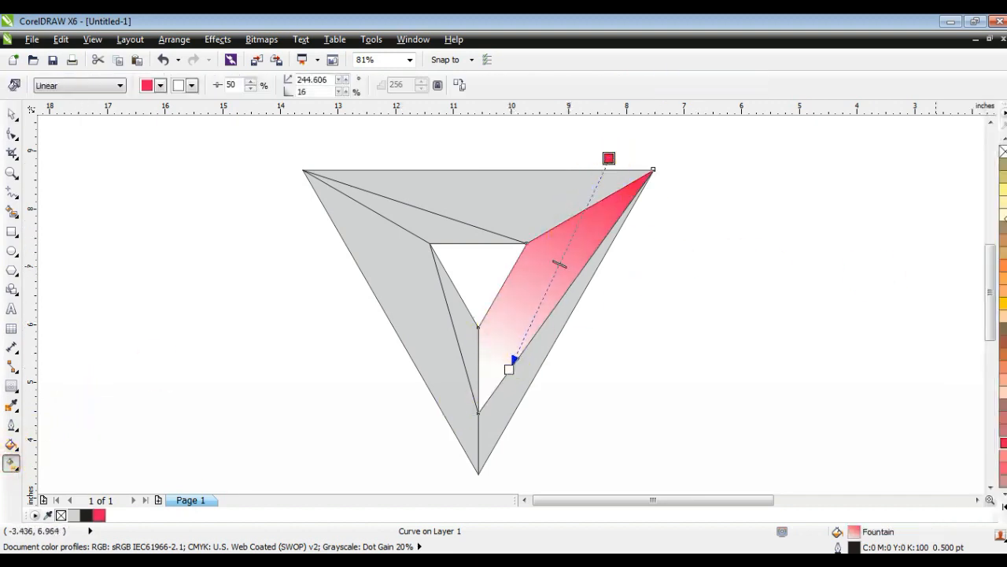
drag(1003, 306, 508, 359)
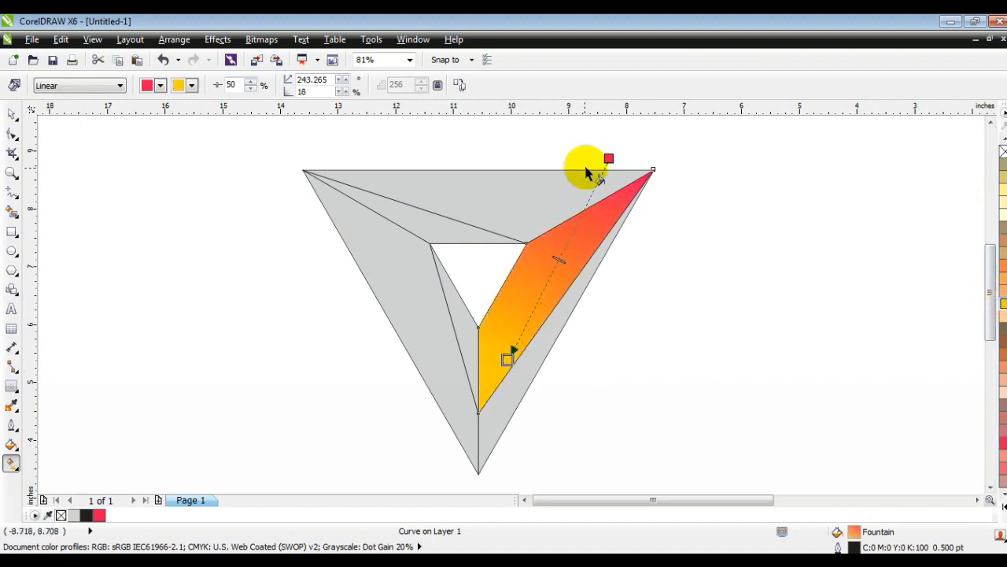
Step: Give the large top section a horizontal linear fountain fill from neon red on its right to golden yellow on its left
click(547, 199)
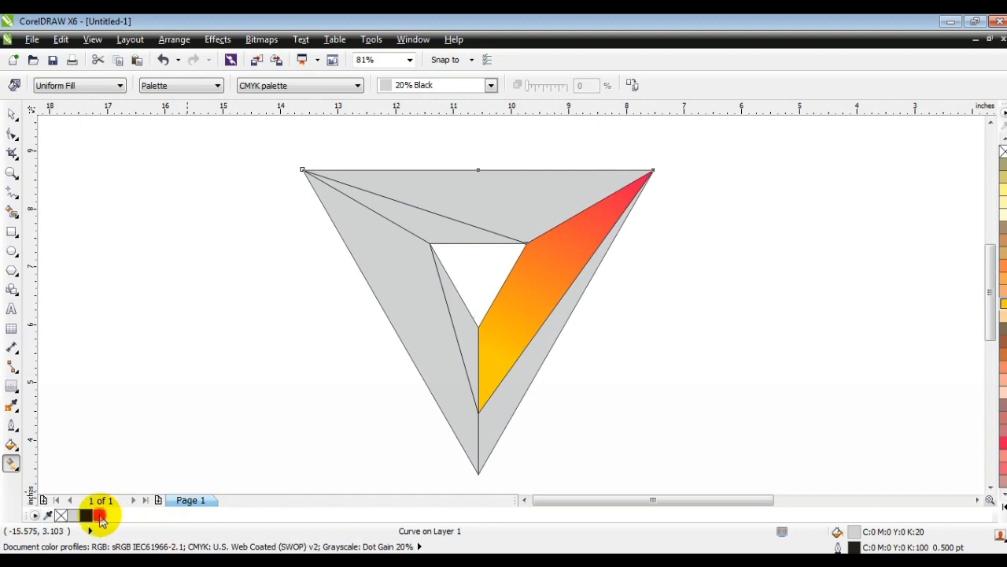
drag(99, 516, 620, 184)
drag(337, 206, 406, 187)
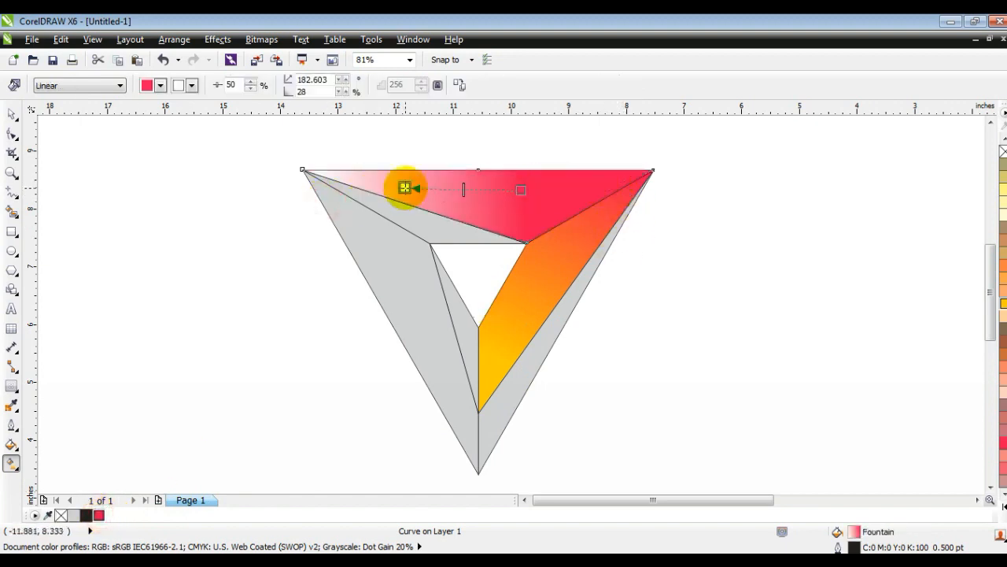
drag(1004, 305, 404, 187)
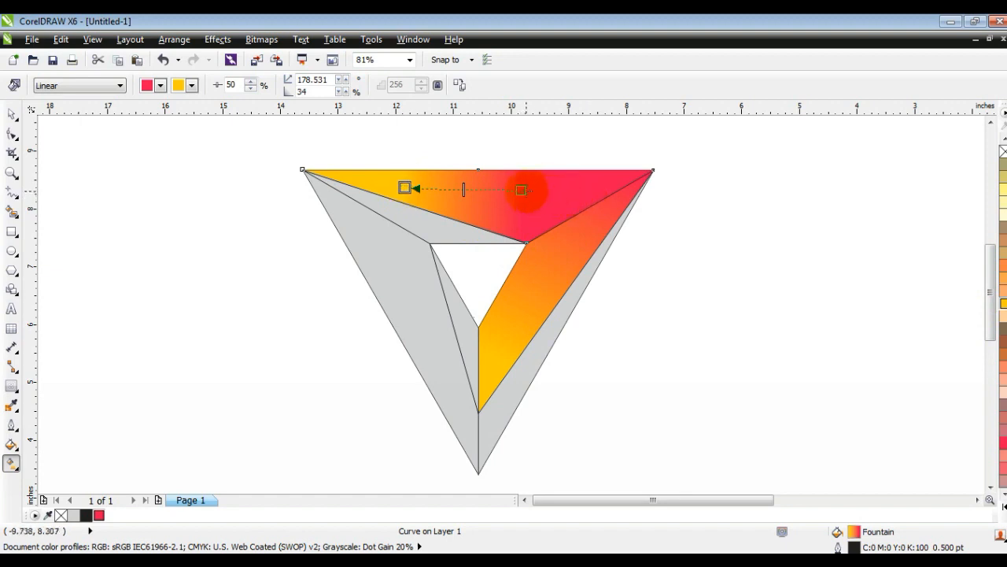
Step: Extend the inner right section's gradient by moving its red end outside the triangle, beyond the upper-right corner
click(595, 247)
drag(606, 158, 706, 151)
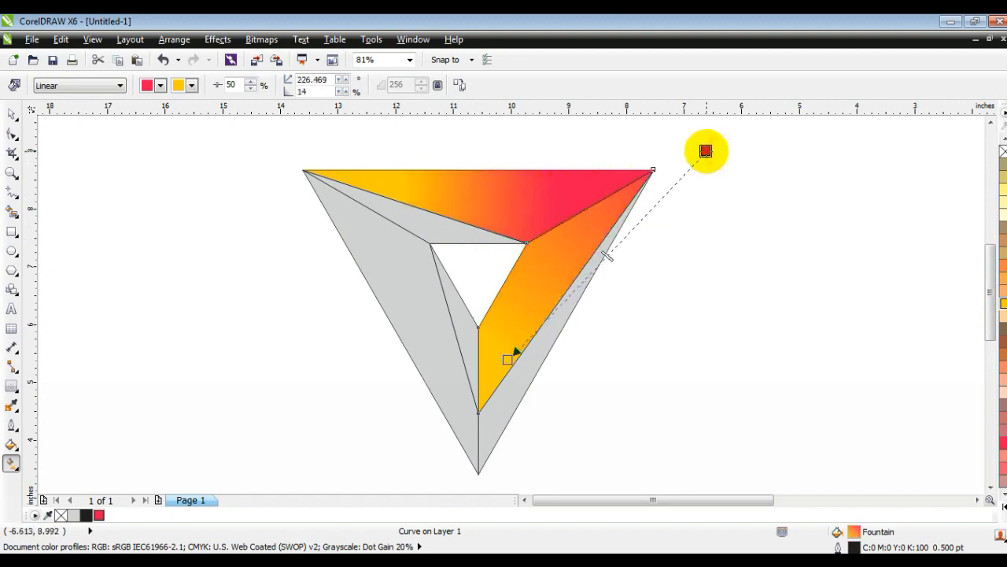
click(11, 114)
click(740, 348)
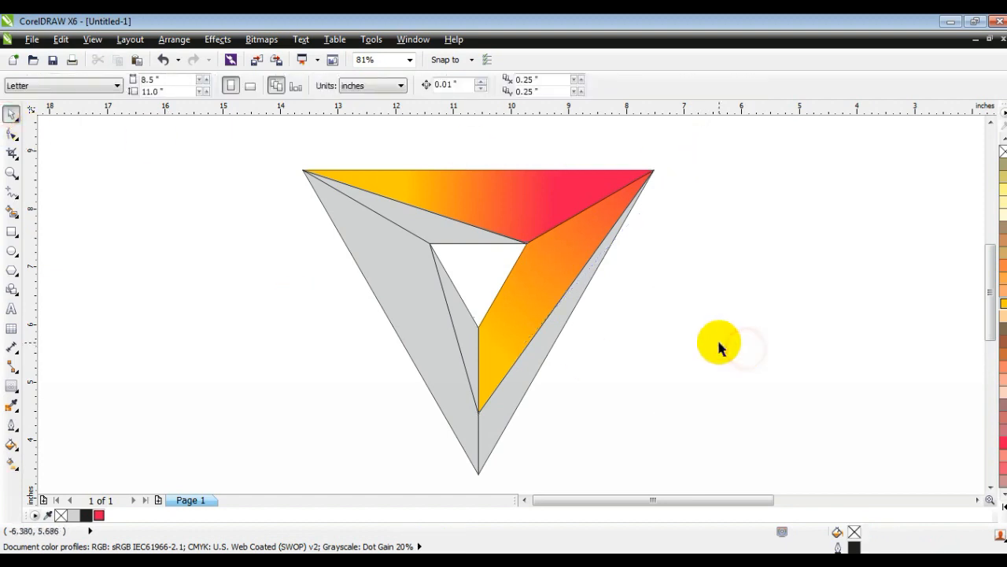
Step: Fill the narrow section along the inner triangle's left edge with neon red and run a linear fountain fill down its length
click(461, 343)
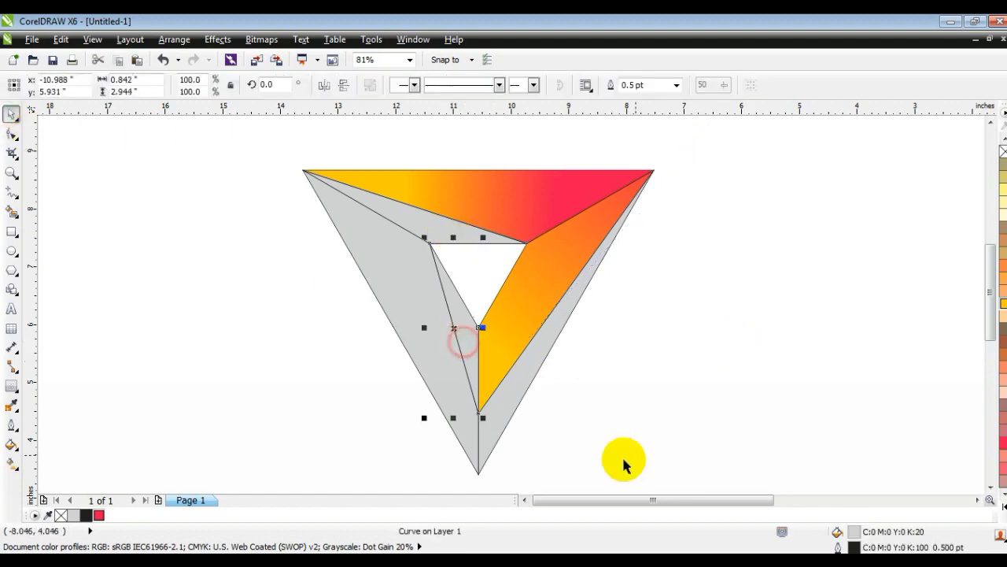
click(98, 514)
click(13, 464)
drag(460, 307, 482, 362)
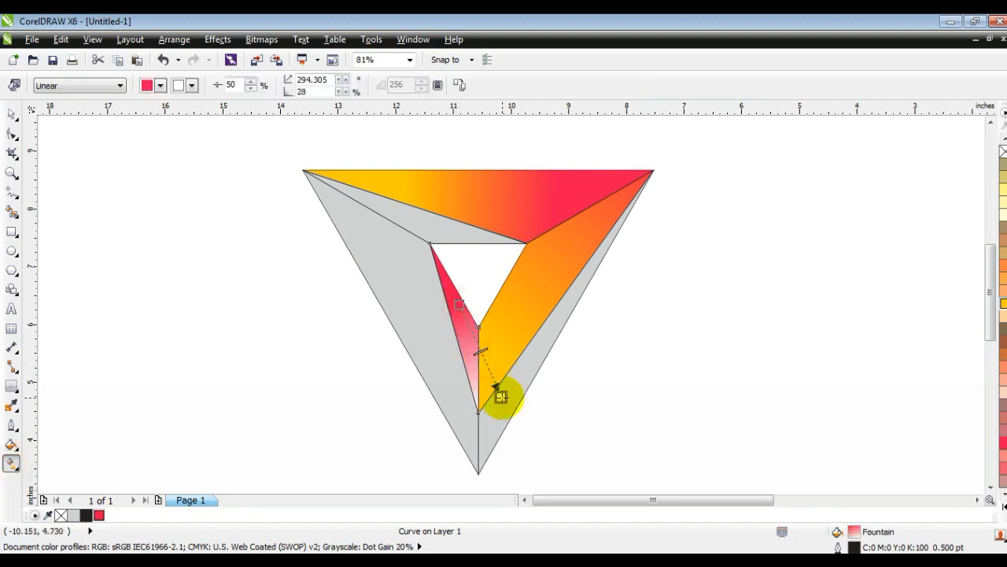
Step: Adjust the narrow left section's gradient to blend from neon red at its upper tip to golden yellow at its lower end
drag(500, 396, 481, 393)
drag(459, 305, 449, 277)
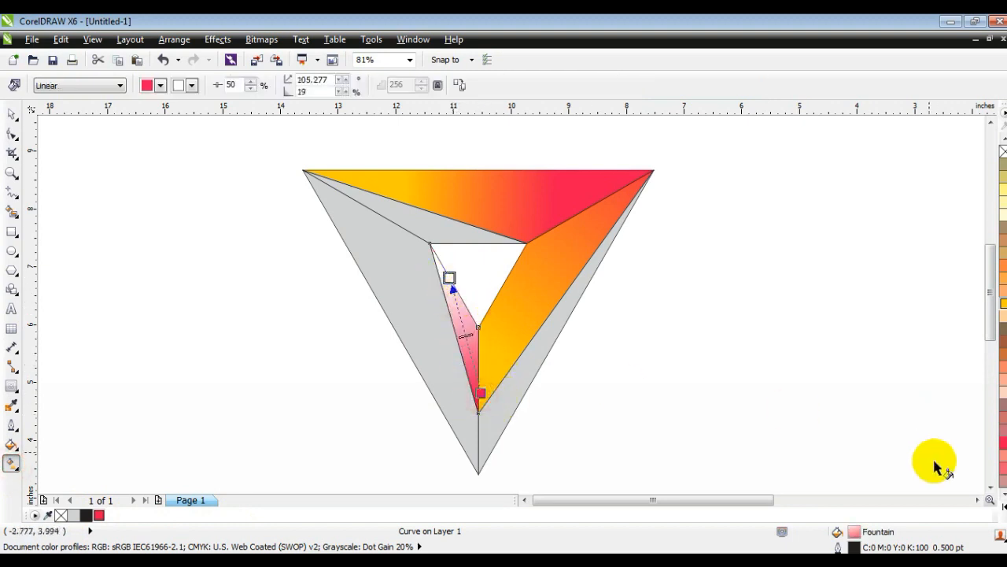
drag(1001, 312, 449, 278)
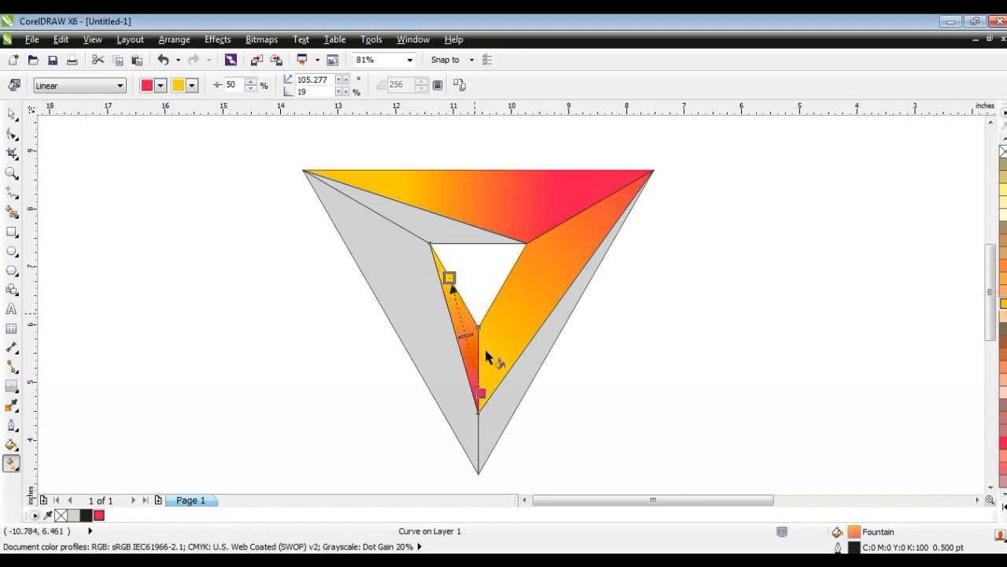
mouse_move(488, 399)
mouse_down()
mouse_move(462, 264)
mouse_move(517, 406)
mouse_move(499, 385)
mouse_up()
click(12, 116)
click(160, 268)
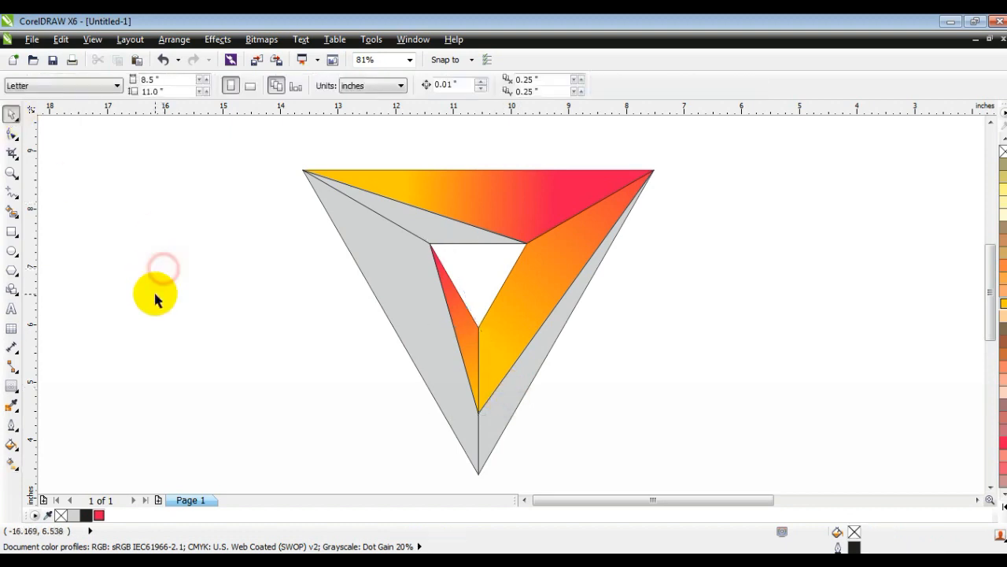
Step: Give the outer right section a linear fountain fill from dark blue (C100 M100) at its lower end to light blue at the upper-right corner
click(514, 403)
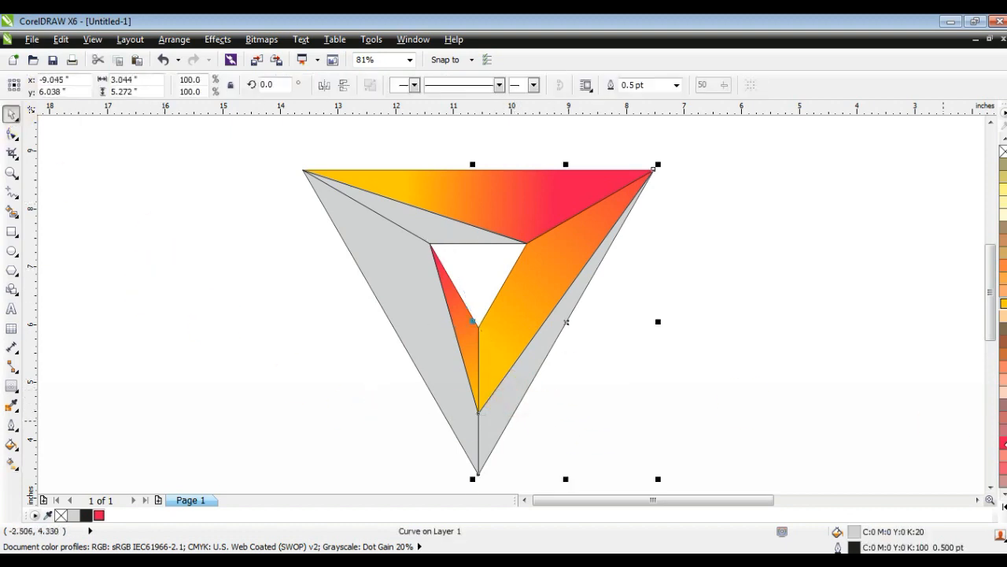
click(1001, 511)
click(962, 290)
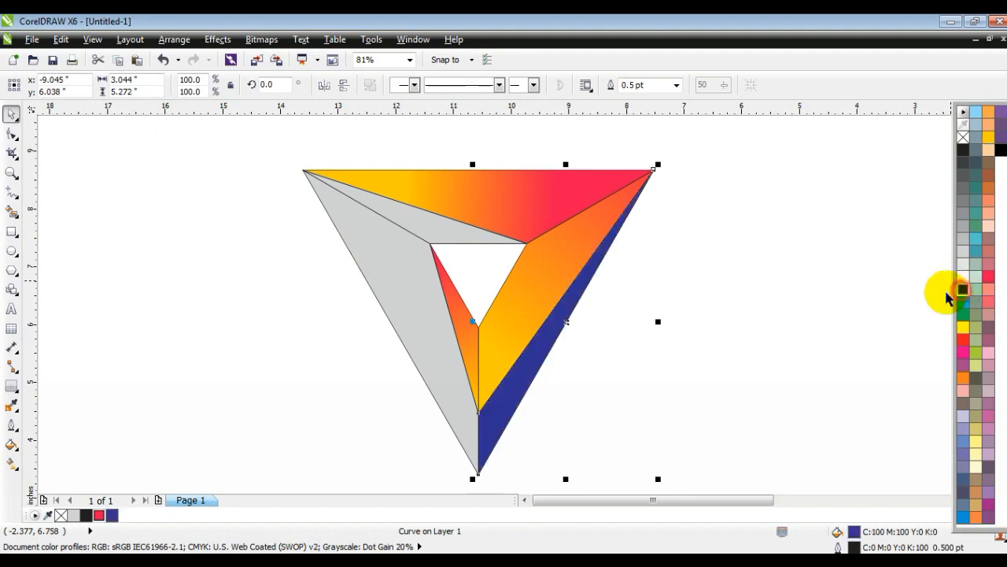
click(12, 463)
drag(491, 426, 640, 177)
drag(1002, 325, 640, 176)
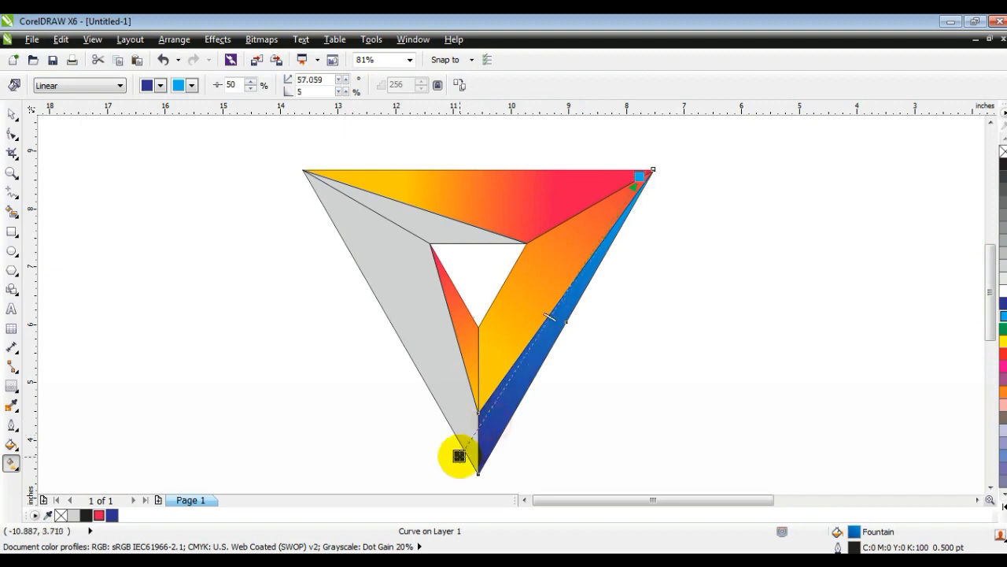
Step: Give the large outer left section a horizontal linear fountain fill from dark blue on its right to light blue beyond its left edge
click(449, 364)
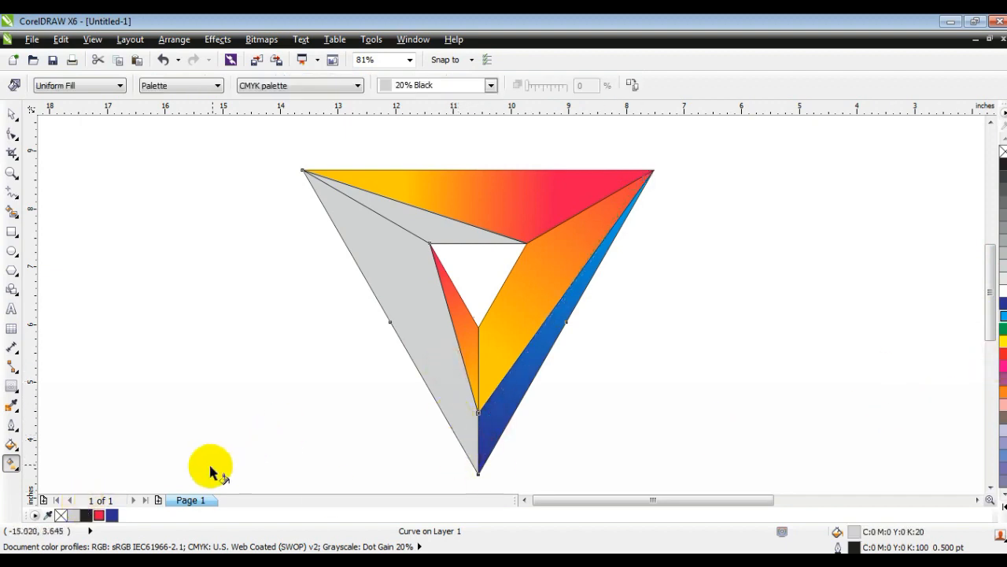
click(112, 515)
drag(605, 322, 341, 326)
drag(1003, 316, 340, 324)
drag(605, 324, 535, 324)
Step: Give the narrow section above the inner triangle a linear fountain fill from dark blue on its right to light blue on its left
click(462, 234)
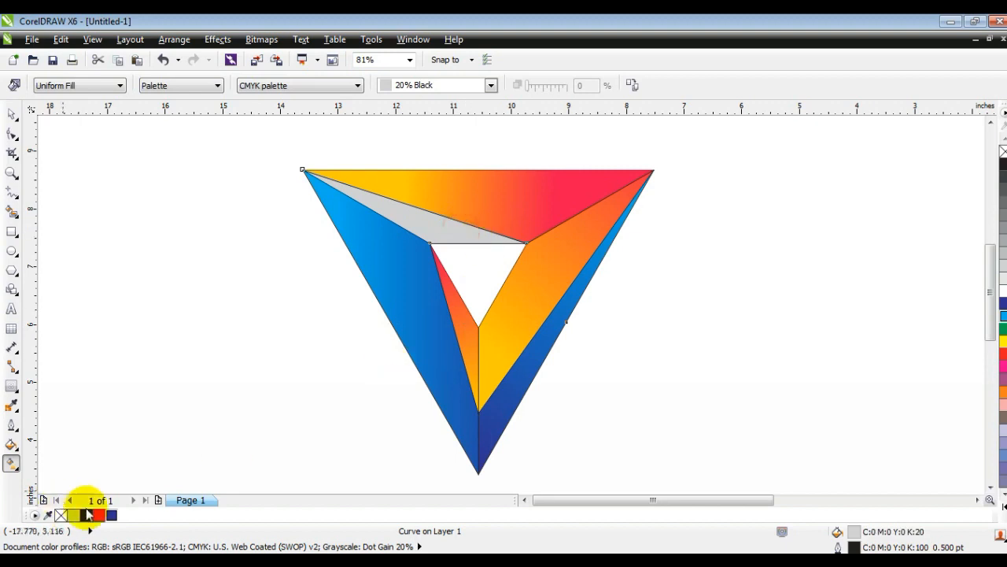
click(112, 514)
drag(437, 213, 374, 234)
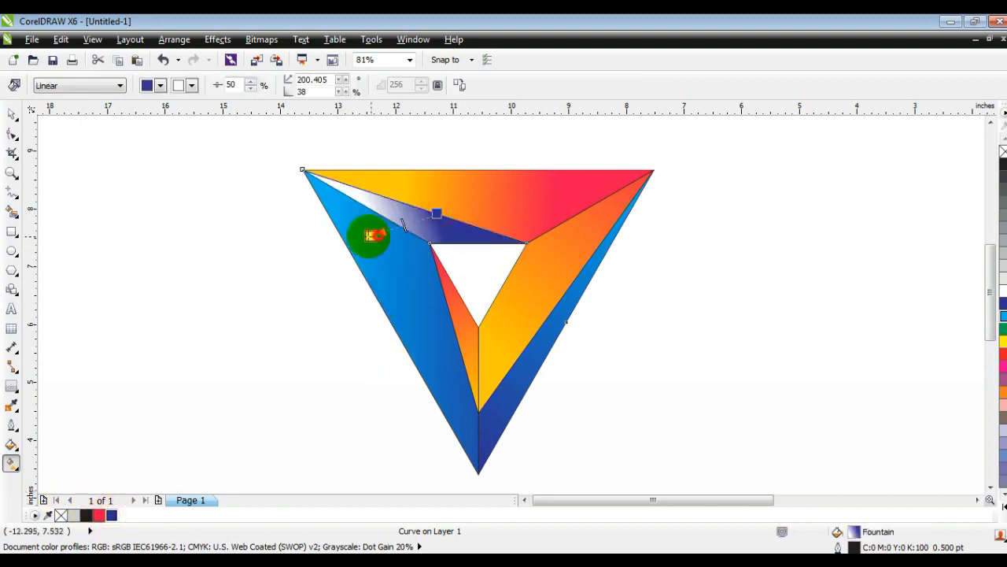
drag(520, 315, 365, 235)
Step: Shorten and tilt the outer left section's gradient, with dark blue starting near the inner triangle's bottom corner and light blue at the left edge
click(405, 326)
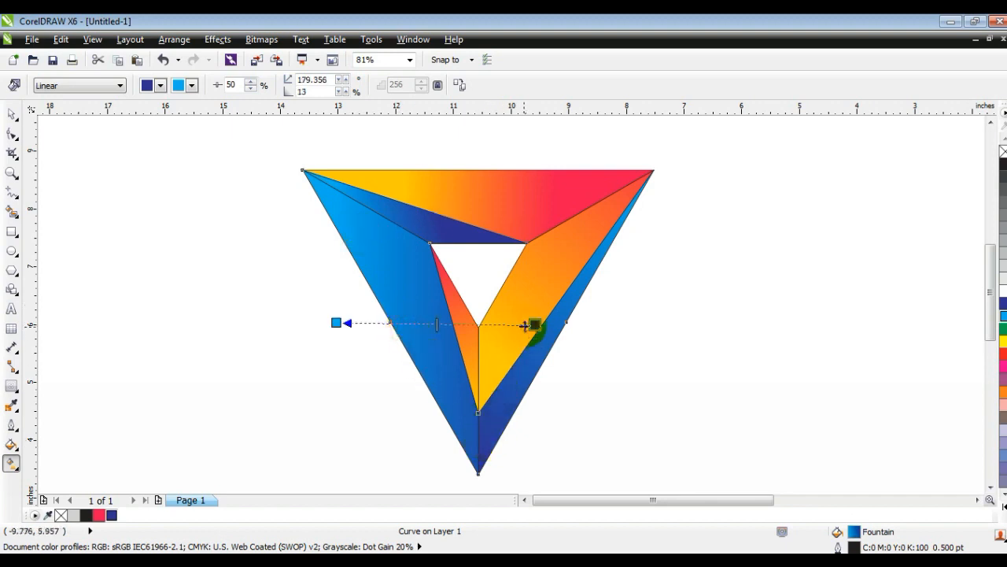
drag(535, 324, 471, 327)
drag(277, 324, 356, 291)
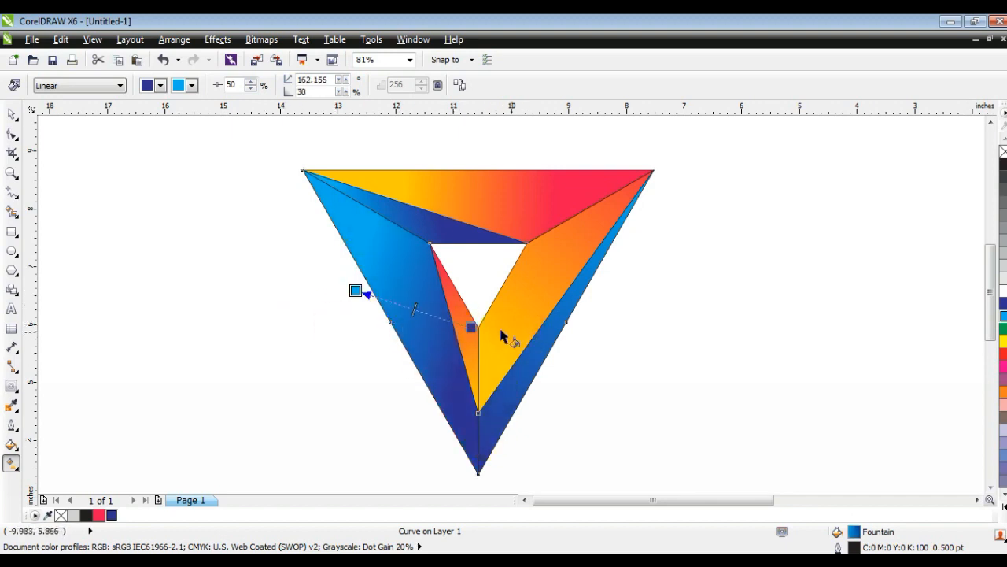
Step: Extend the outer right section's gradient by moving its dark blue end farther beyond the triangle's bottom corner, to the lower left
click(504, 411)
drag(461, 463, 422, 489)
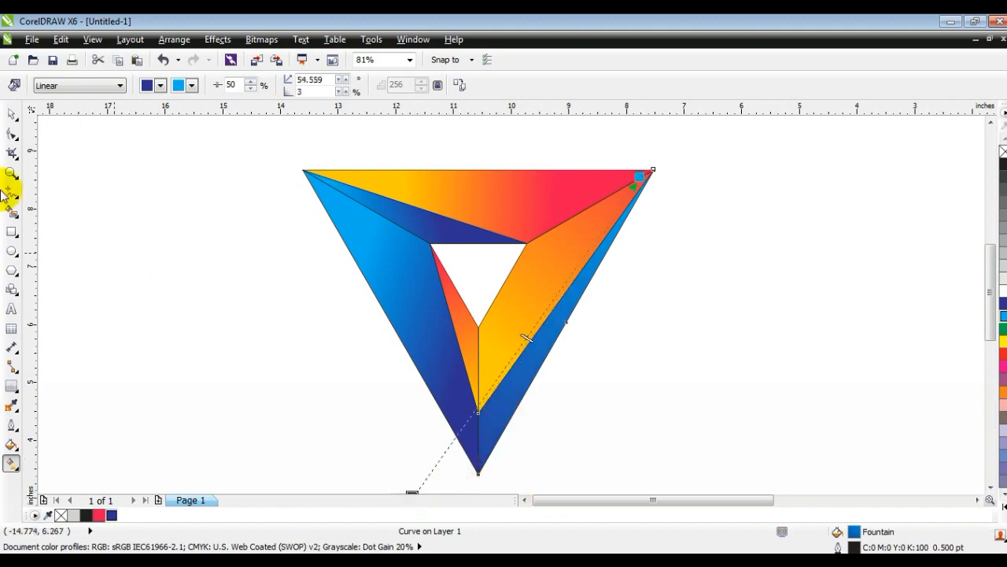
click(11, 114)
click(252, 288)
Step: Select all sections of the triangle logo and remove their outlines
key(F3)
drag(322, 178, 540, 398)
click(625, 260)
click(11, 172)
drag(257, 162, 737, 430)
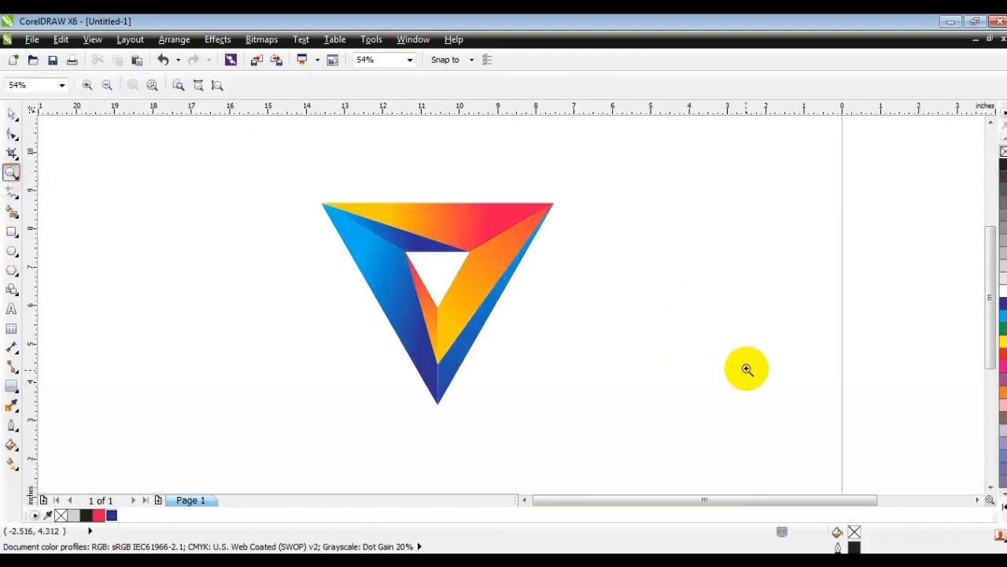
Step: Add the artistic text "text your slogan" beside the logo and make it bold
click(11, 309)
click(105, 360)
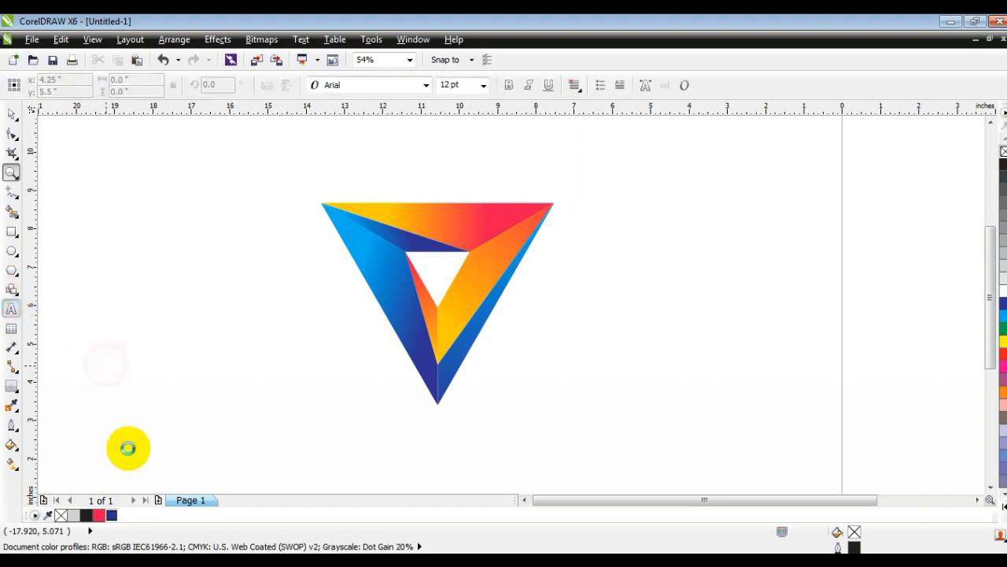
text(text your slogan)
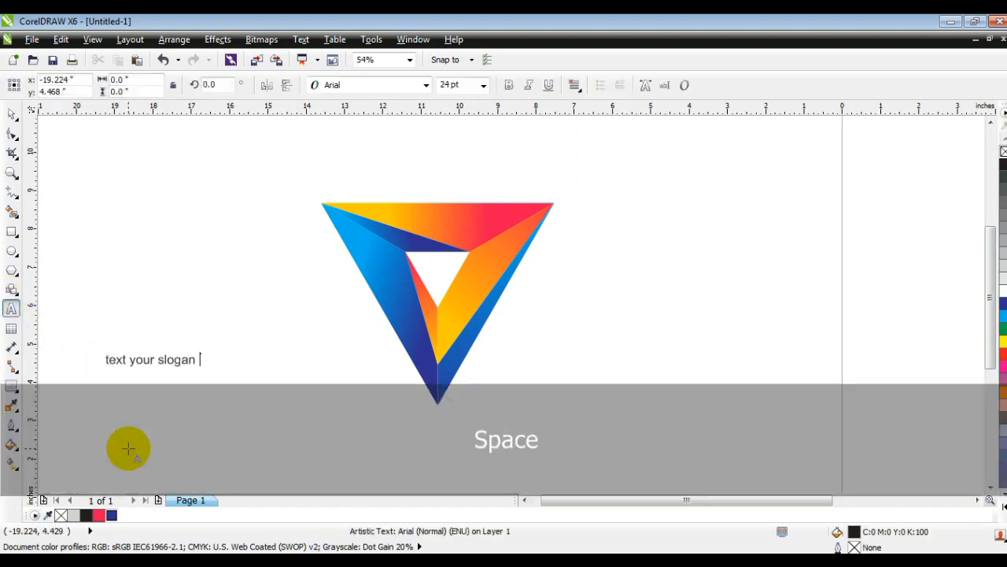
click(12, 115)
click(509, 84)
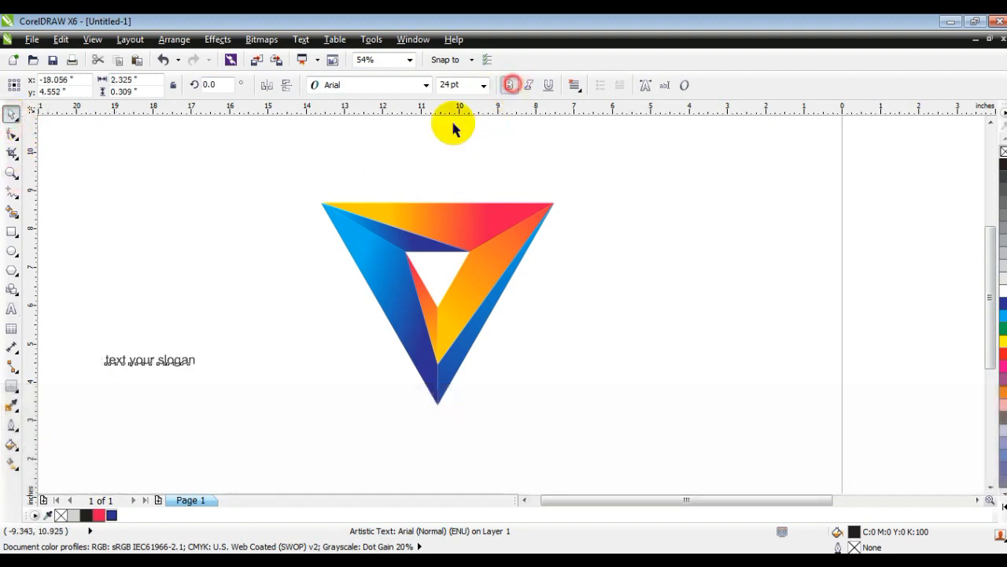
Step: Move the slogan text to just below the bottom corner of the triangle logo
drag(180, 355, 463, 429)
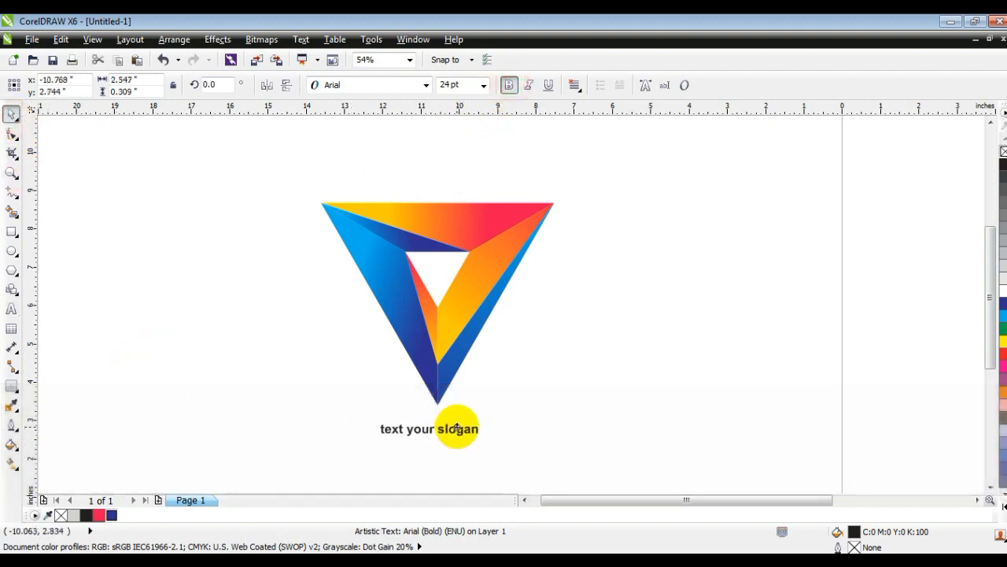
click(590, 420)
drag(656, 423, 142, 466)
click(607, 417)
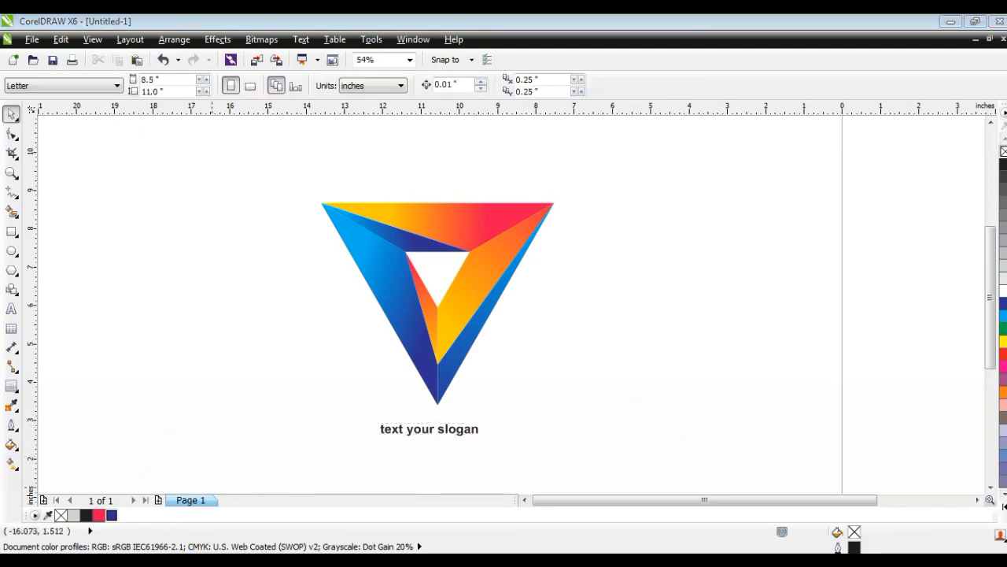